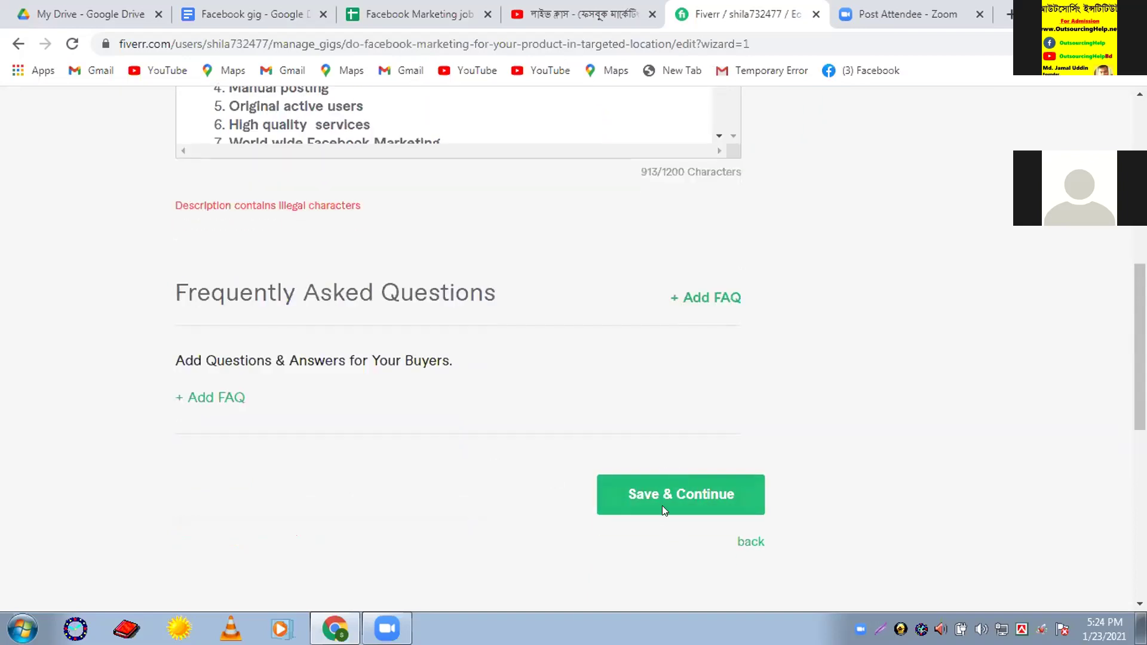
Try to save the gig description, clear all of its text and reload the gig editing page
click(656, 502)
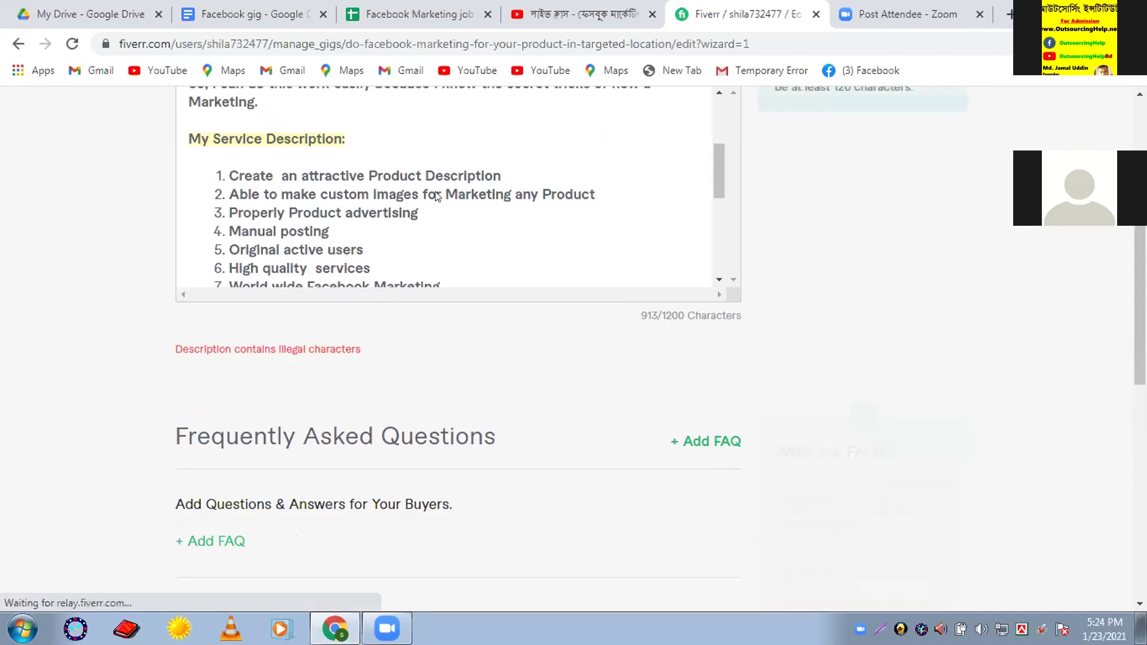
click(399, 194)
key(ctrl+a)
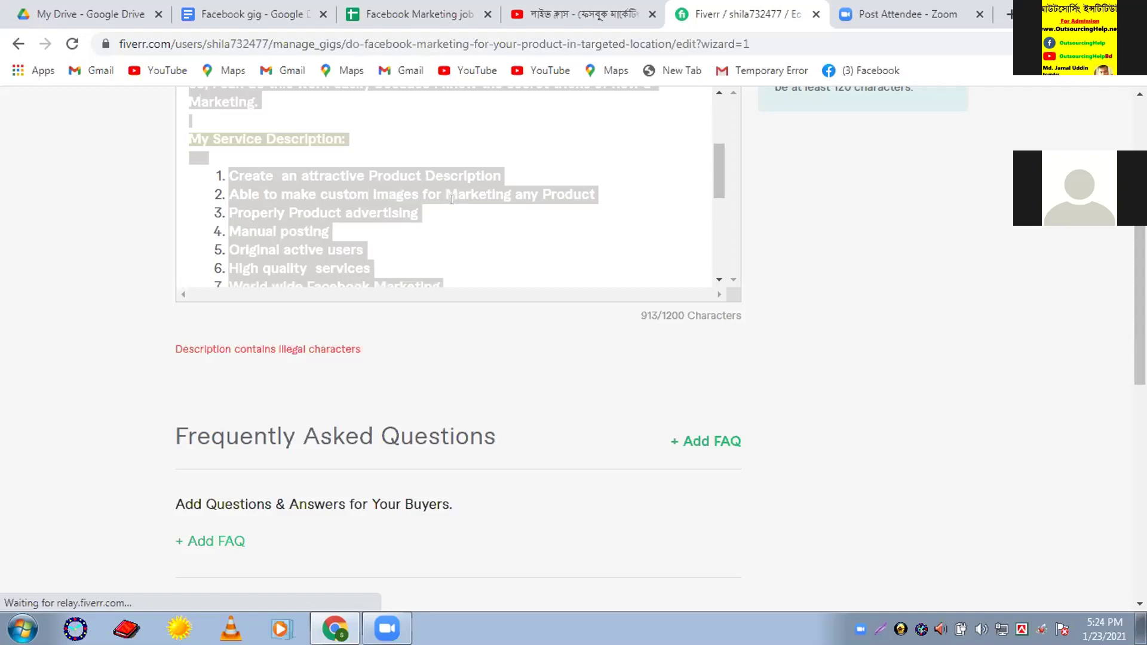
key(BackSpace)
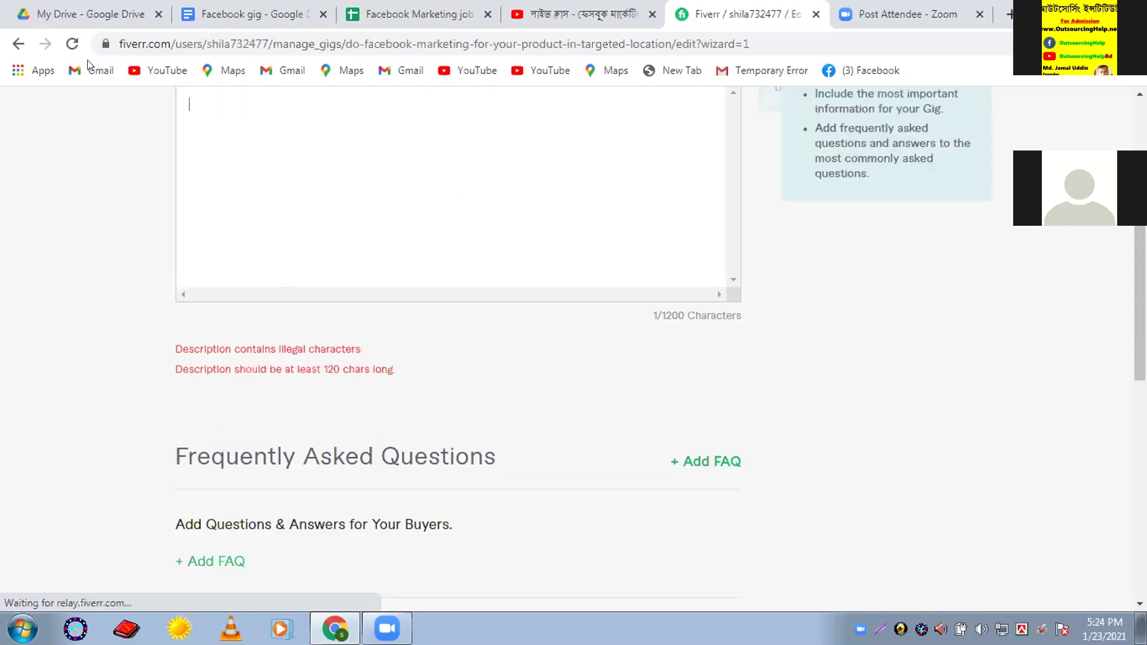
click(72, 46)
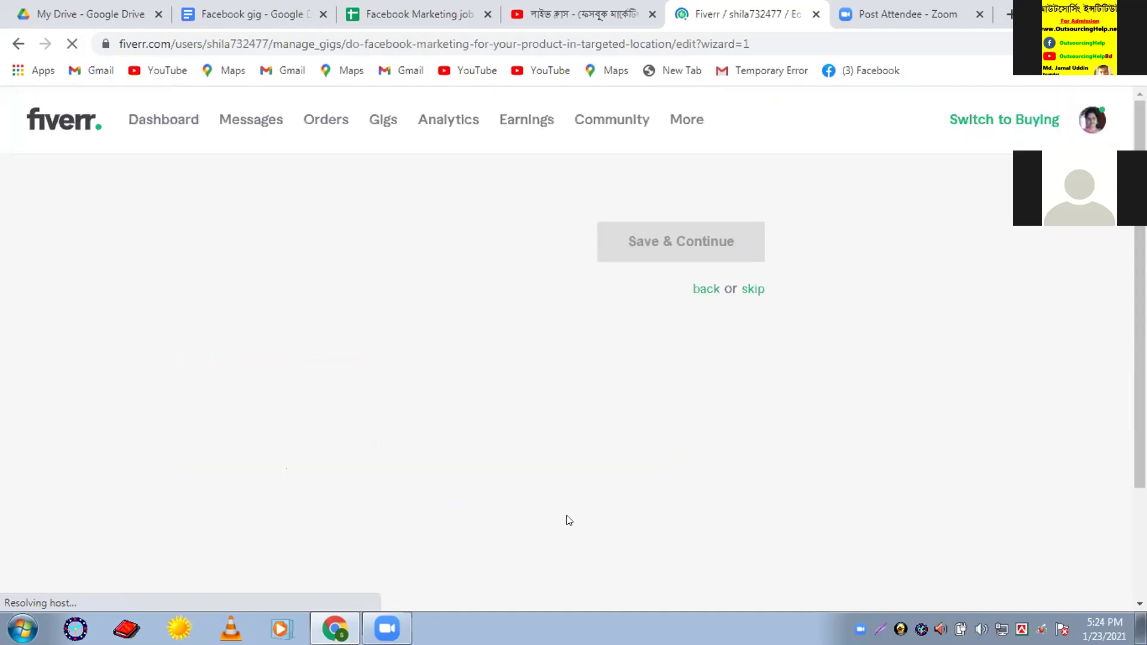
Save the gig's pricing stage with its existing package prices and continue to Description & FAQ
scroll(569, 520, down, 3)
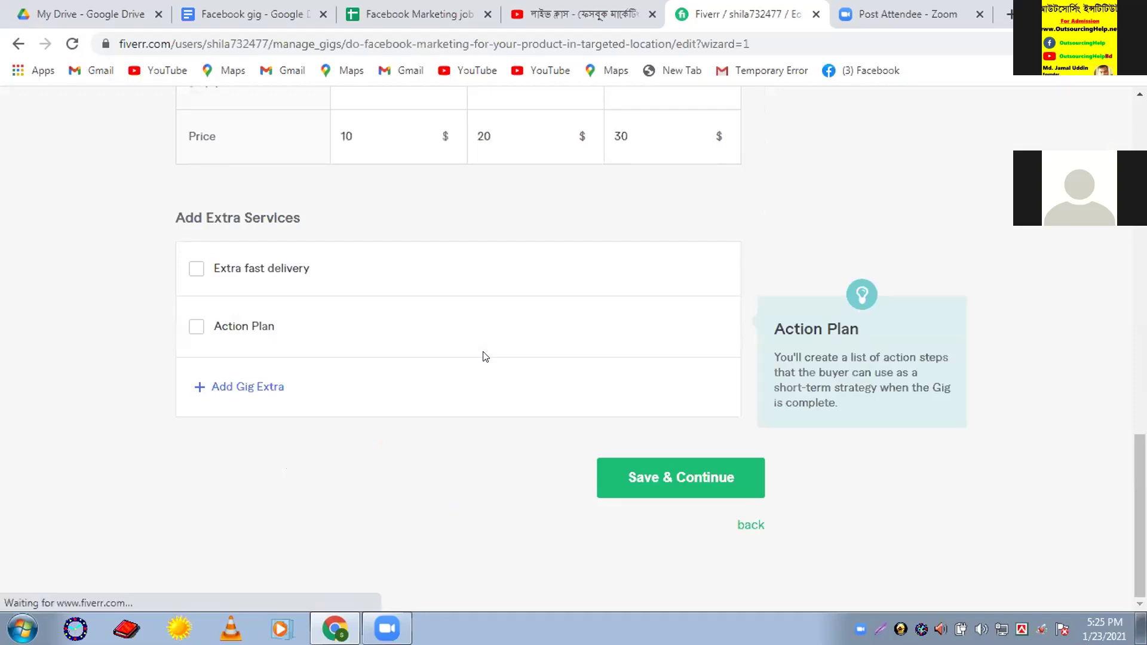
scroll(485, 357, down, 6)
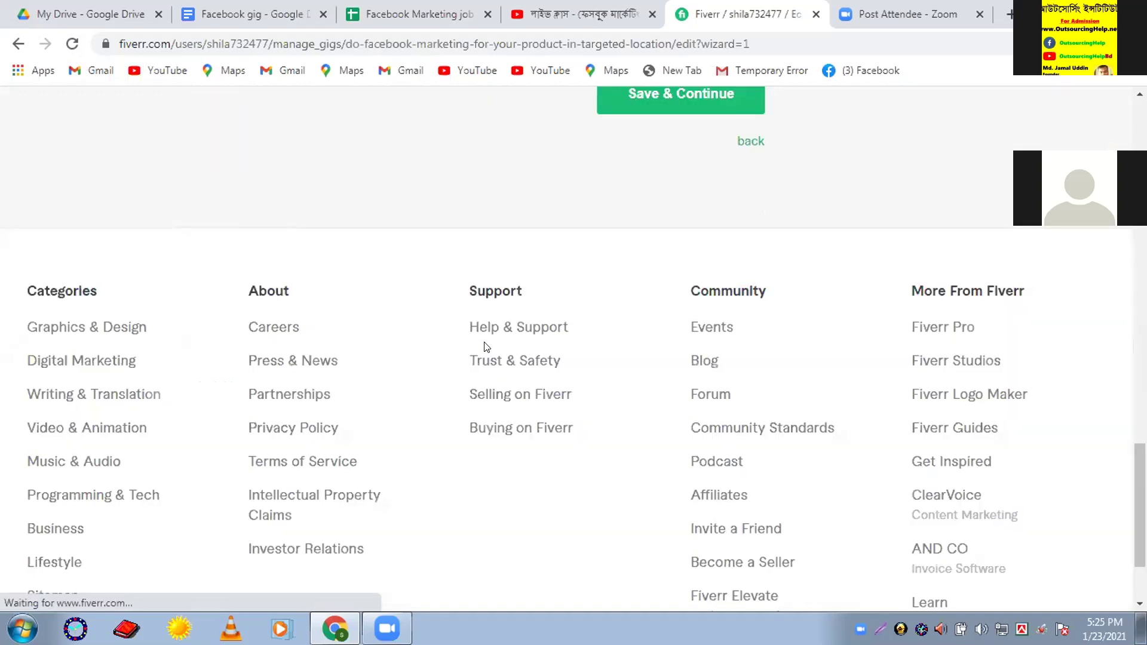
scroll(522, 501, down, 2)
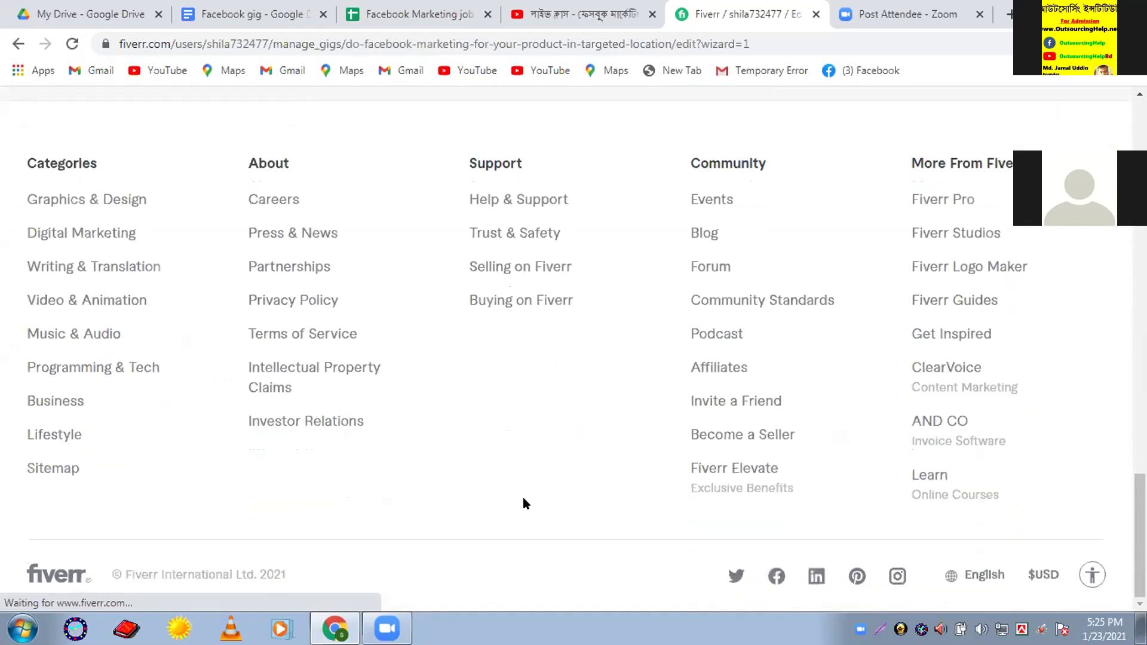
scroll(524, 503, up, 7)
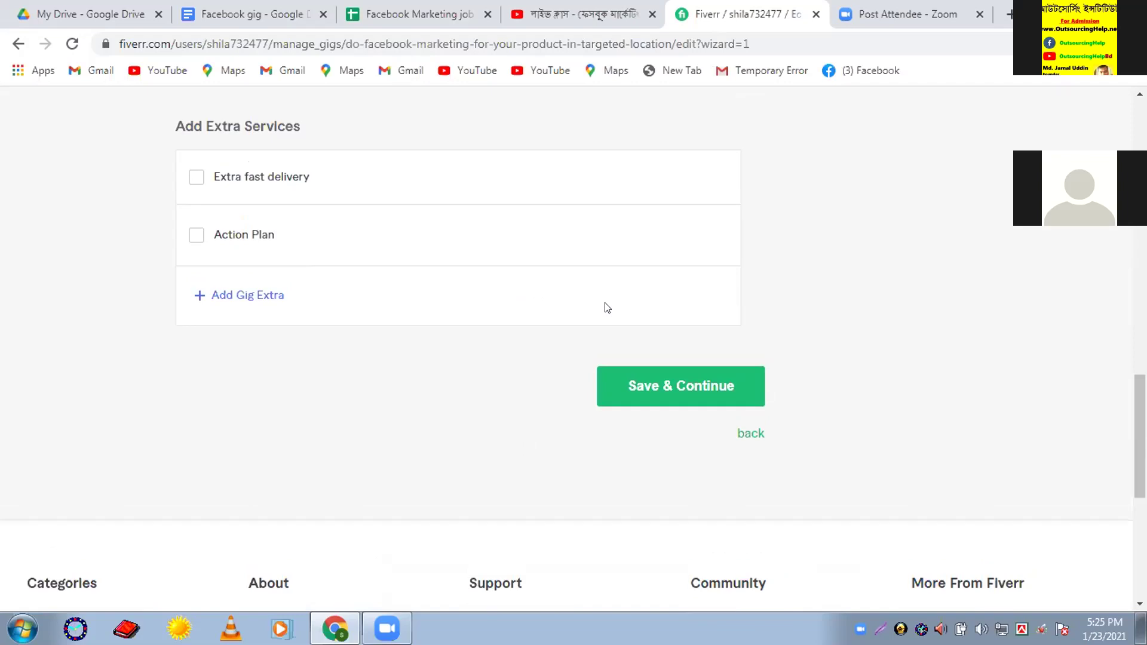
scroll(607, 308, up, 1)
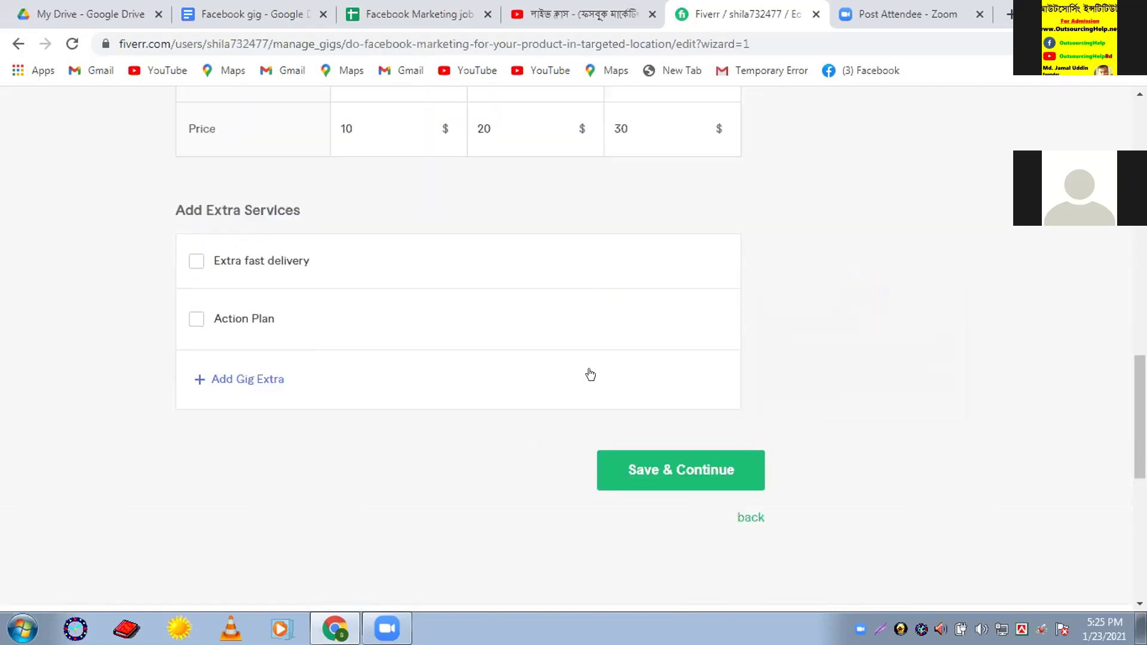
click(654, 470)
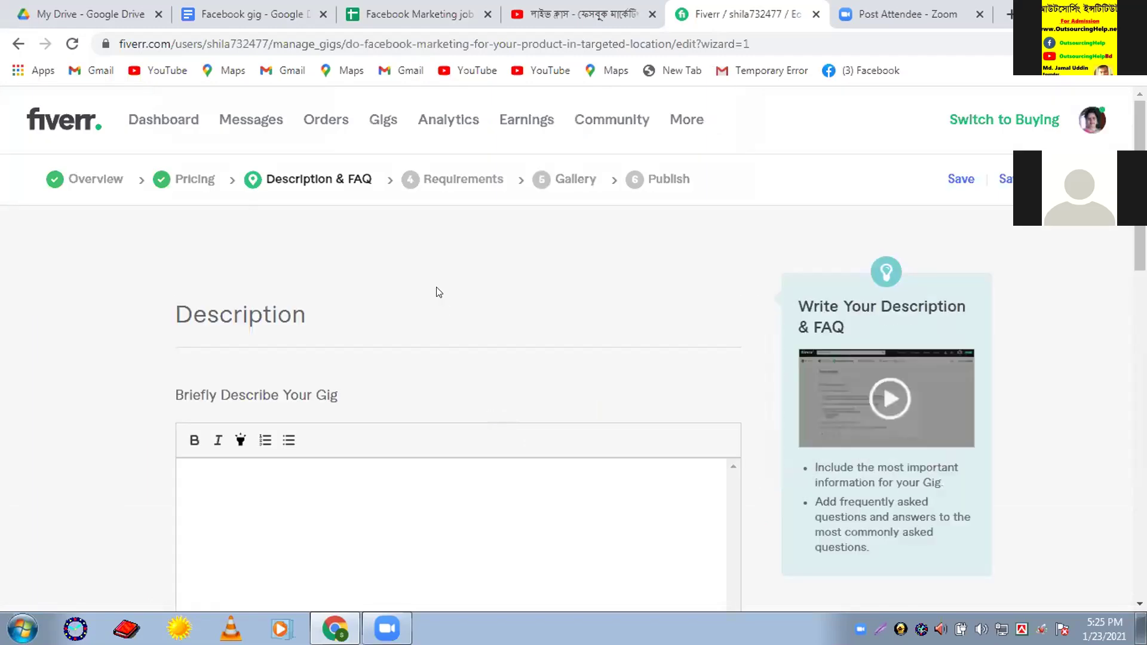
Paste the copied Facebook marketing text into the empty gig description and remove the blank line at its end
scroll(425, 303, down, 2)
click(399, 383)
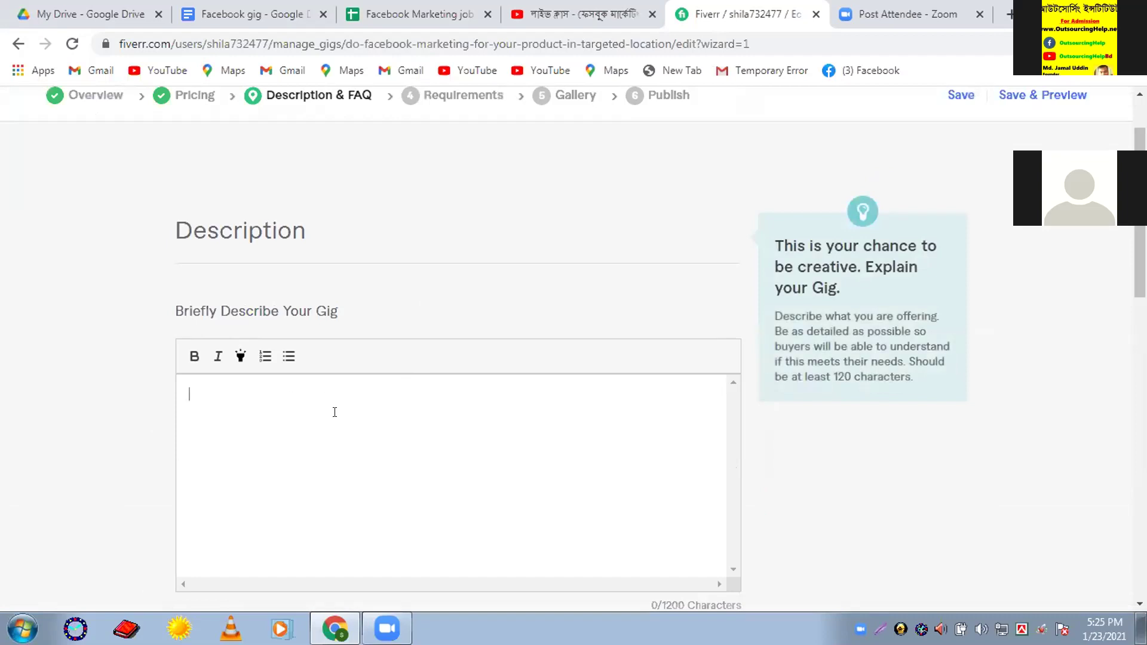
key(ctrl+v)
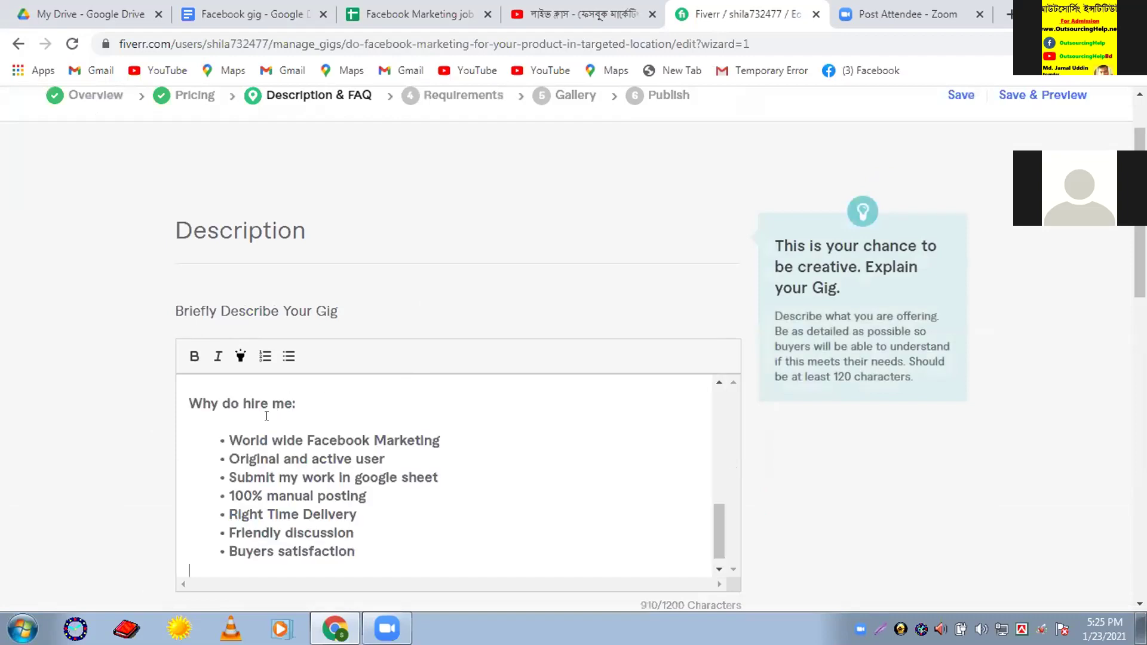
click(130, 455)
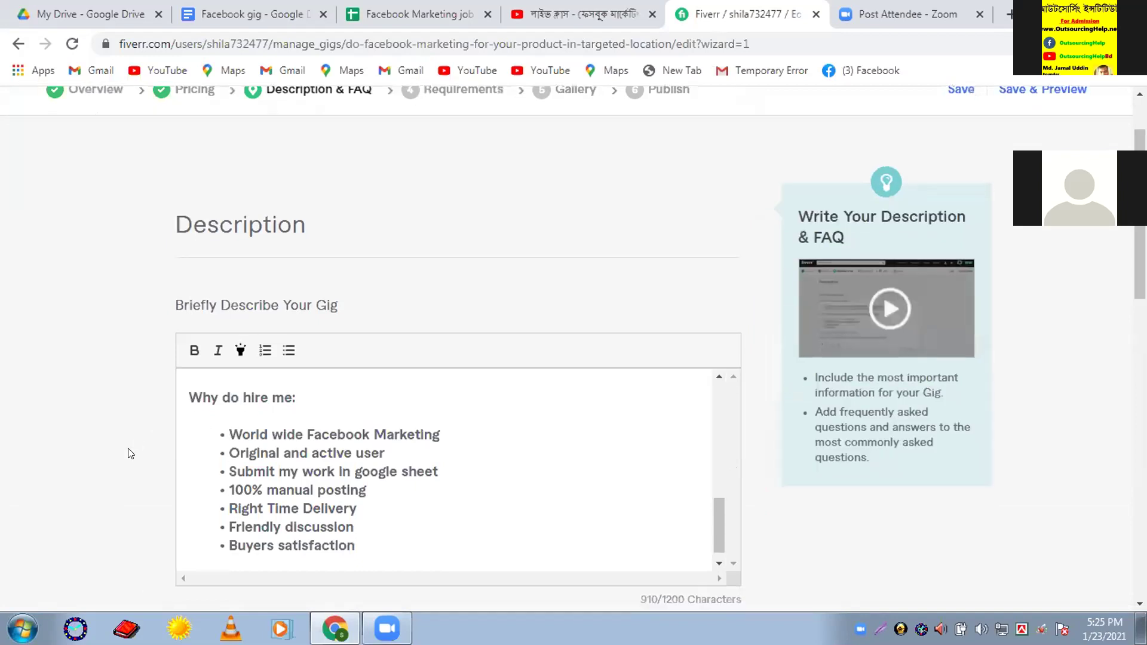
scroll(130, 454, down, 4)
click(358, 299)
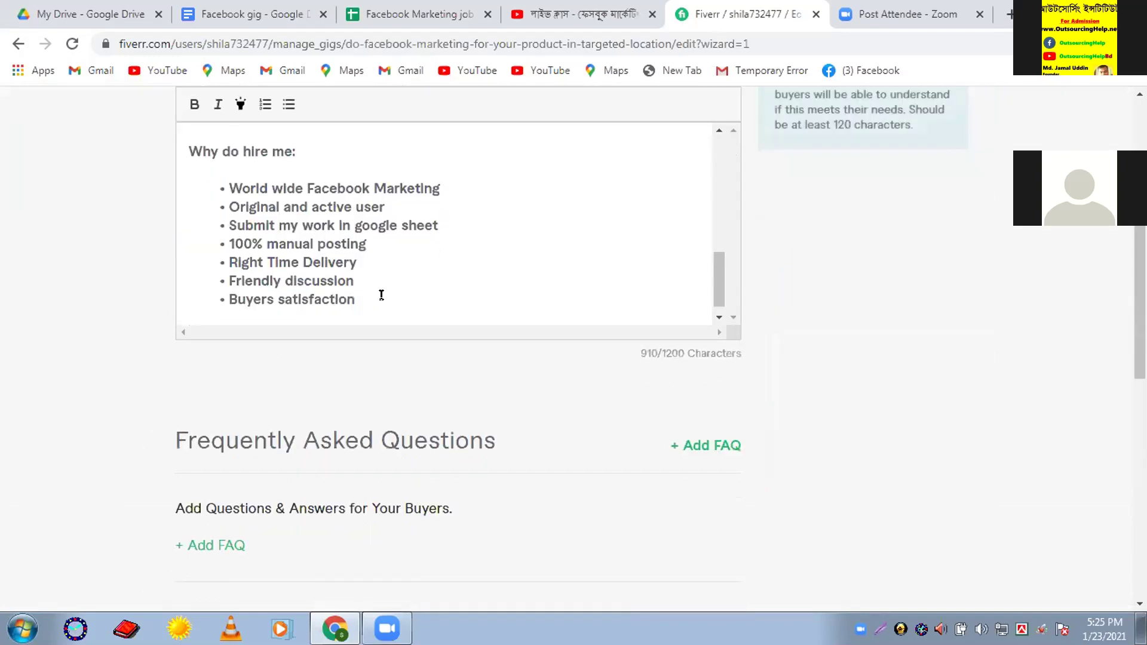
key(BackSpace)
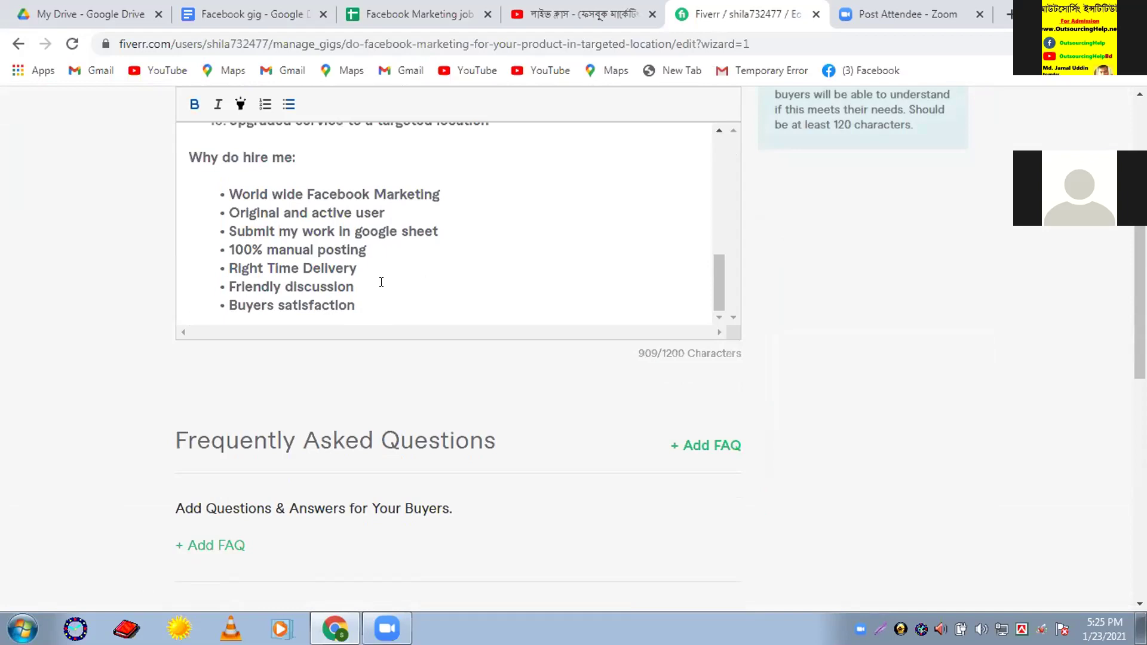
Replace the spacing under the "My Service Description:" heading with a single fresh blank line before the numbered list
click(279, 171)
scroll(236, 131, up, 3)
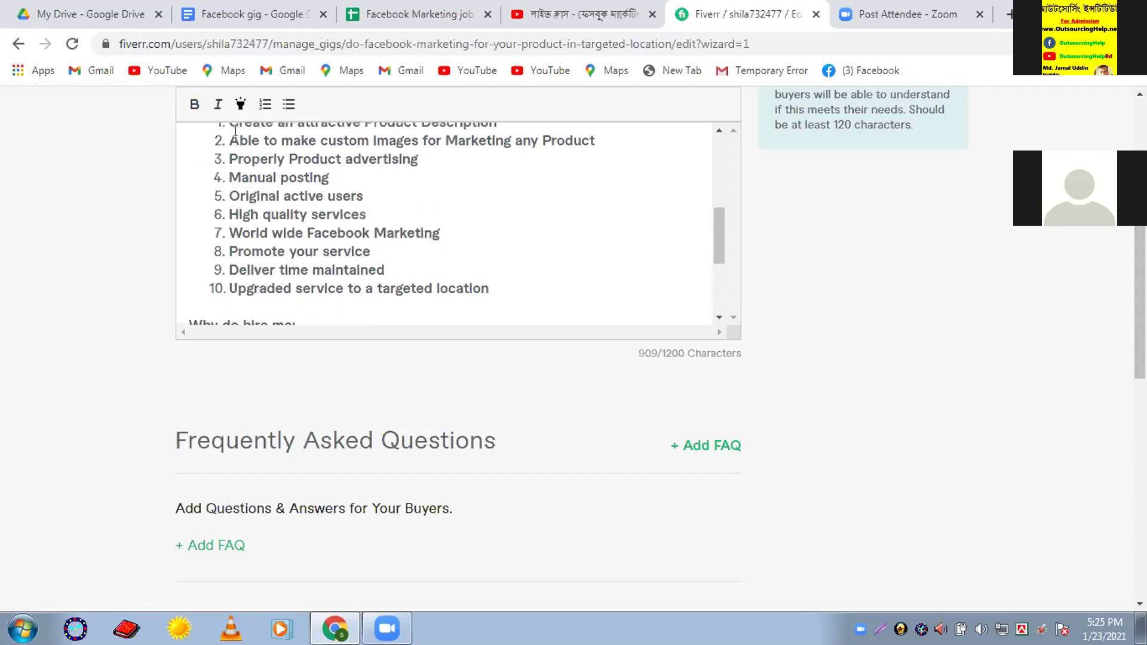
scroll(235, 132, up, 3)
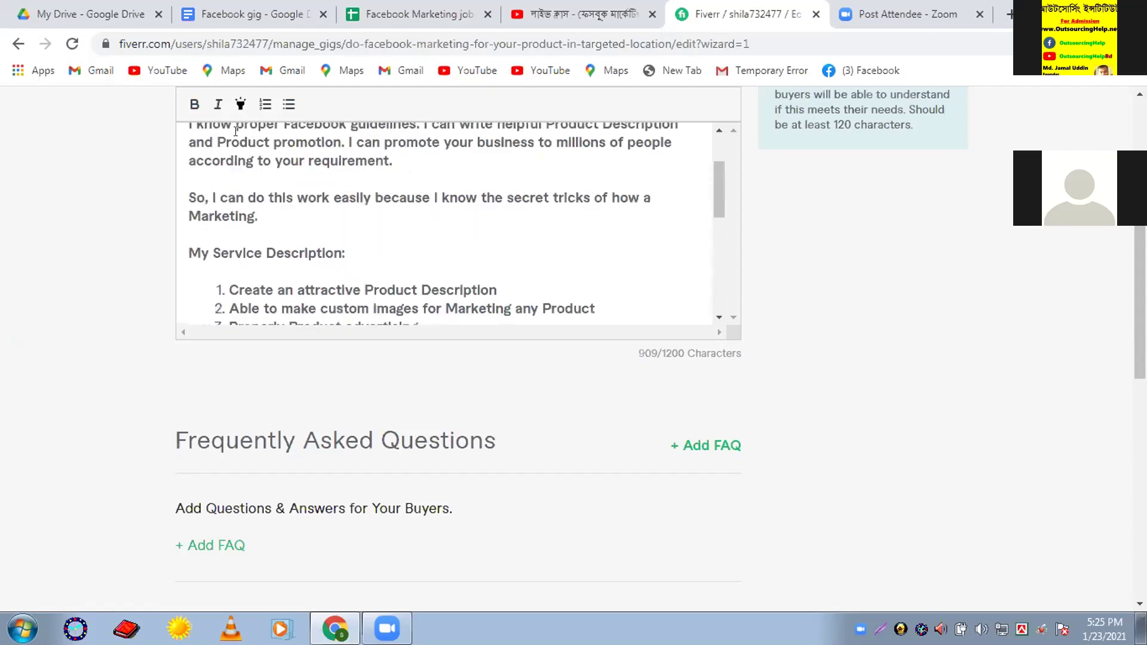
click(227, 264)
key(BackSpace)
key(BackSpace)
key(BackSpace)
key(BackSpace)
key(BackSpace)
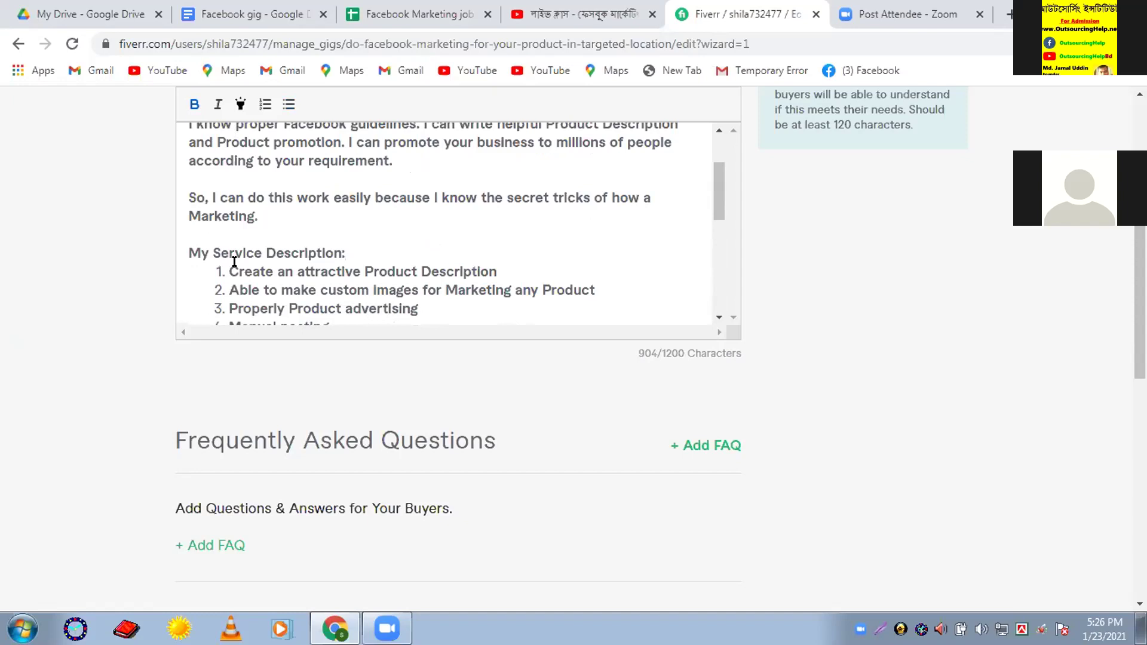
key(Return)
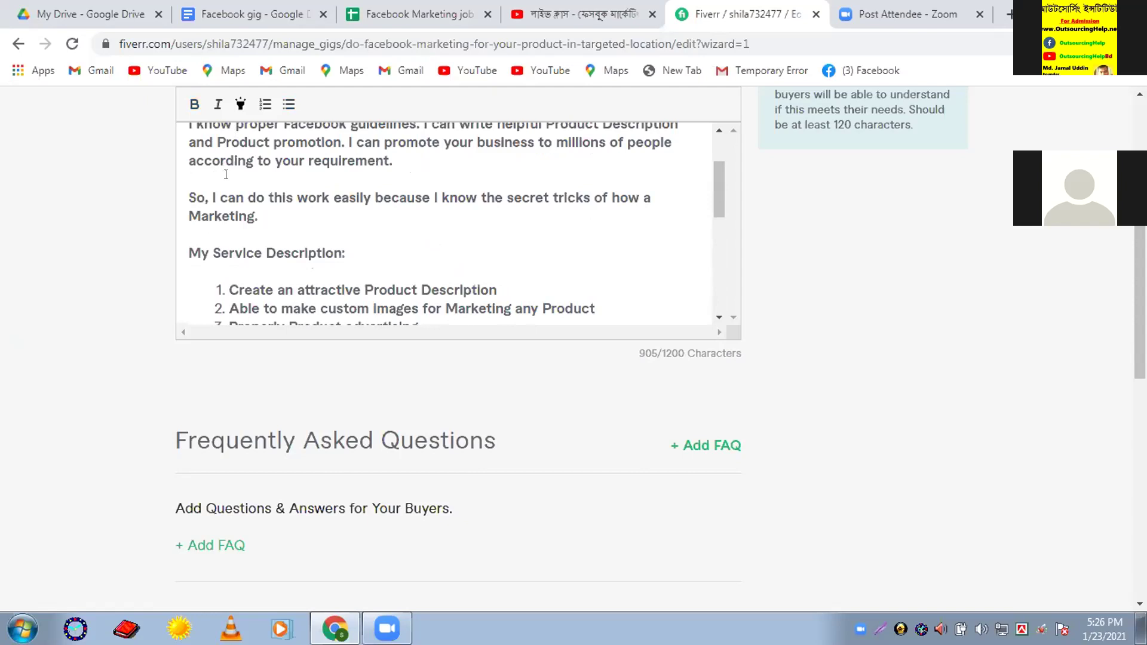
Check the beginning of the description, save it and continue to the Requirements stage
scroll(227, 174, up, 2)
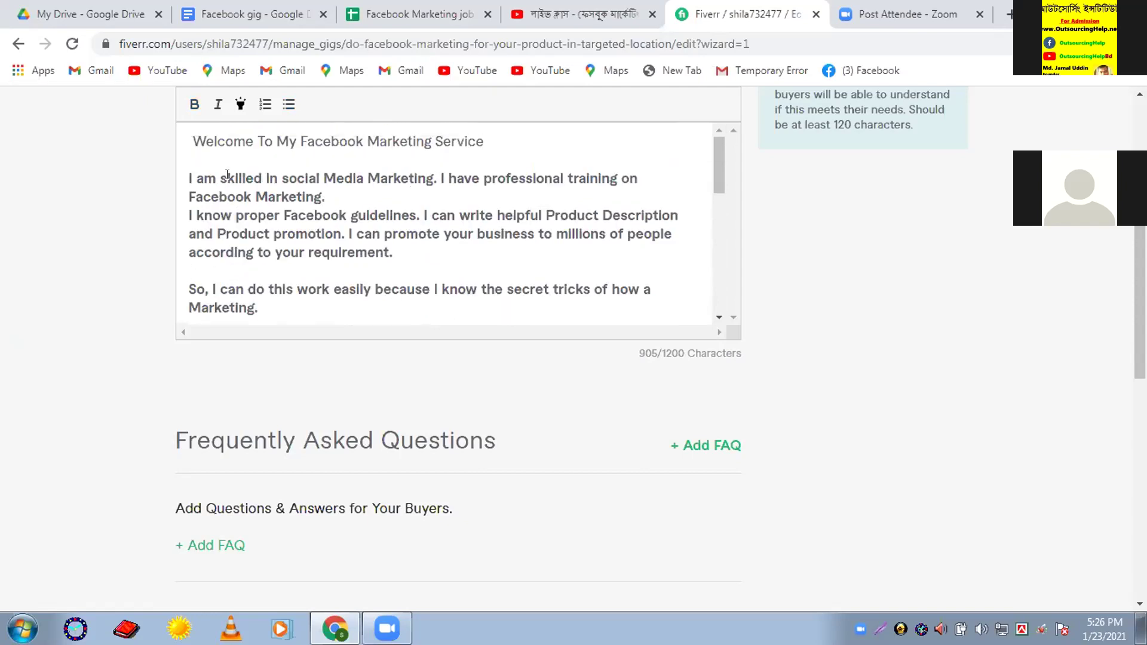
click(214, 159)
scroll(397, 392, down, 10)
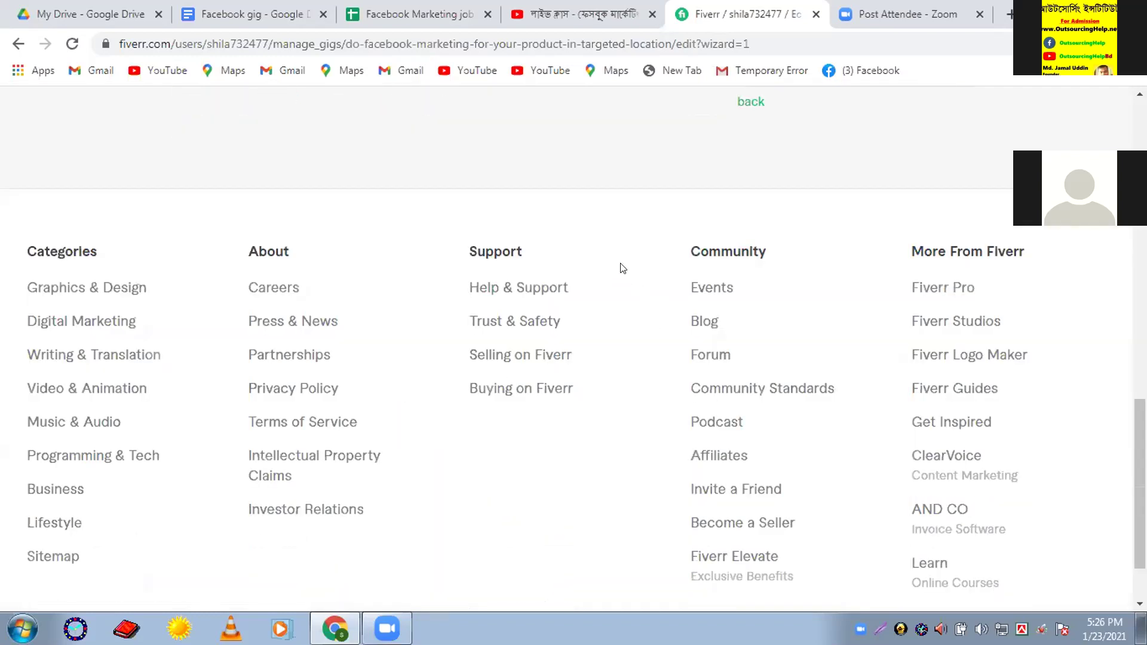
scroll(621, 267, up, 3)
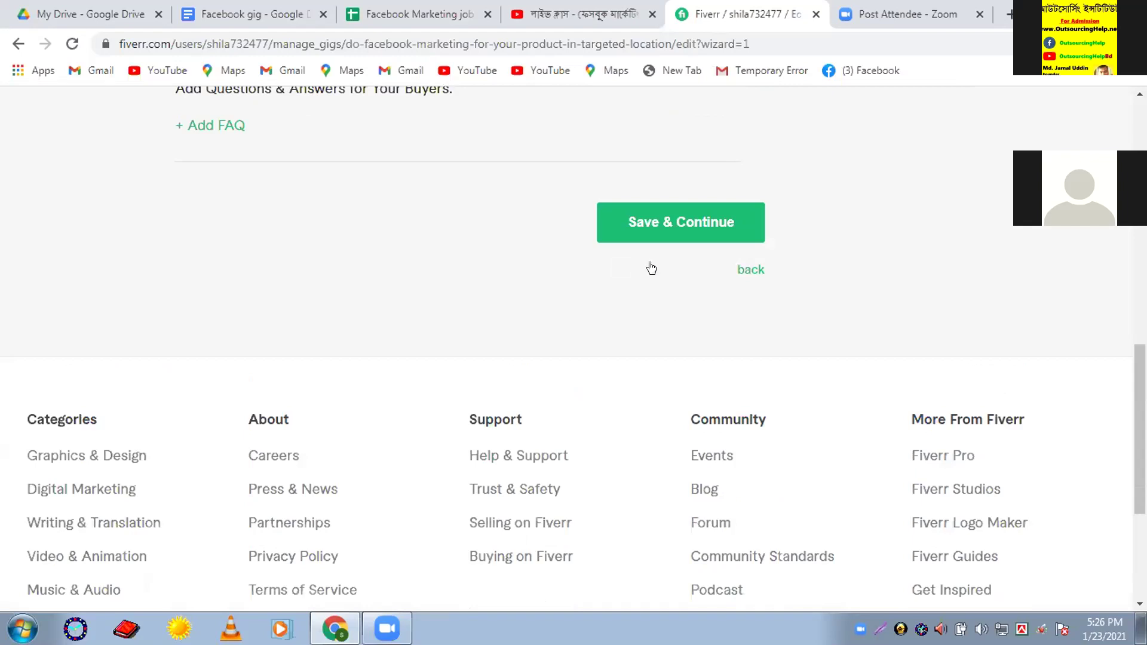
click(643, 224)
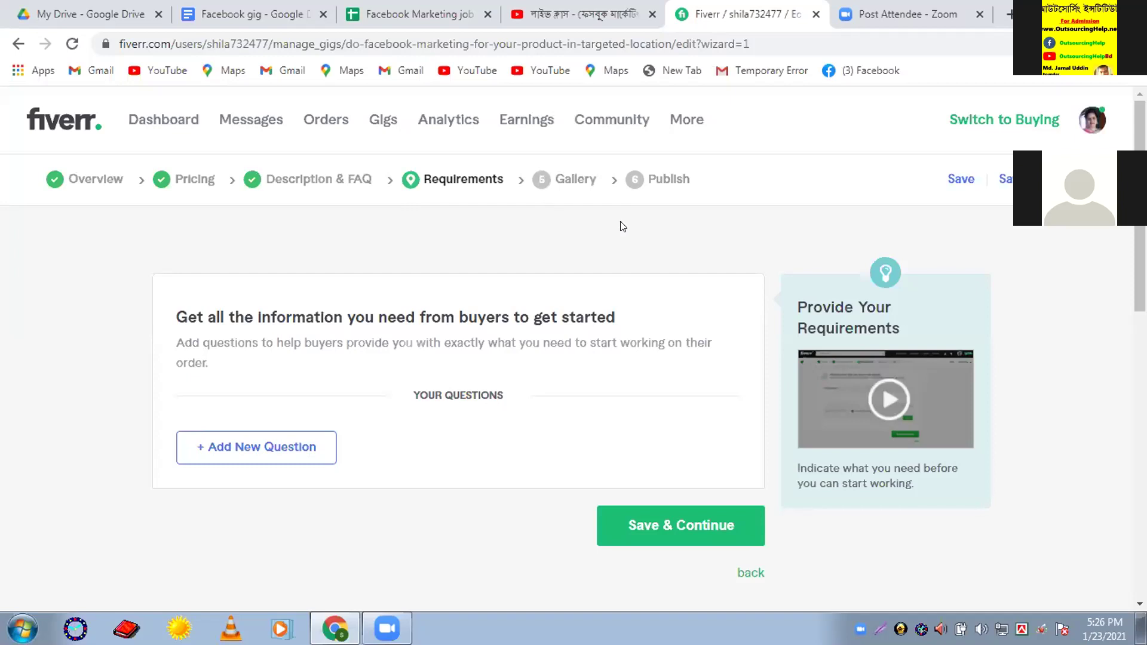
Return to the Description & FAQ stage and review the opening paragraphs of the saved gig description
click(288, 181)
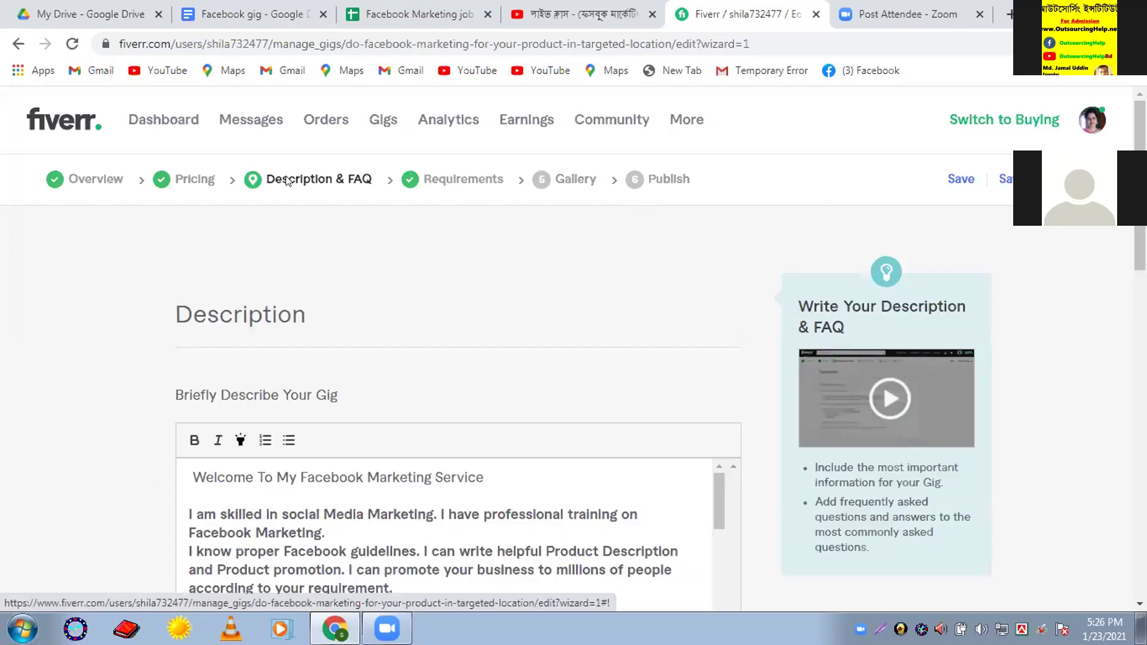
click(524, 512)
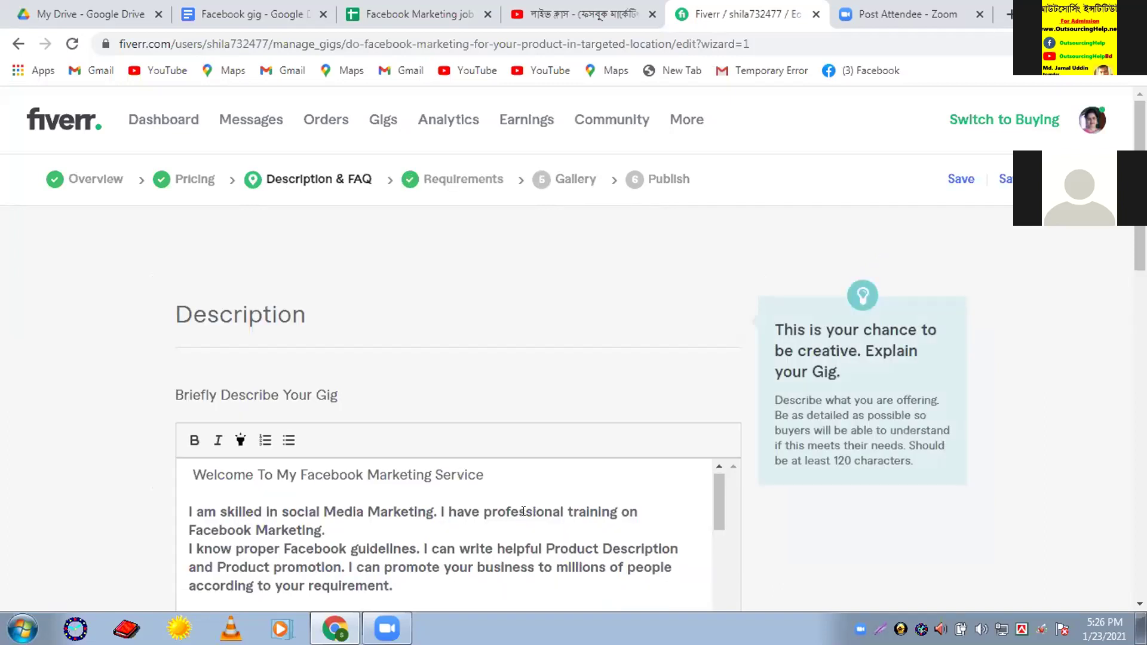
scroll(524, 512, down, 1)
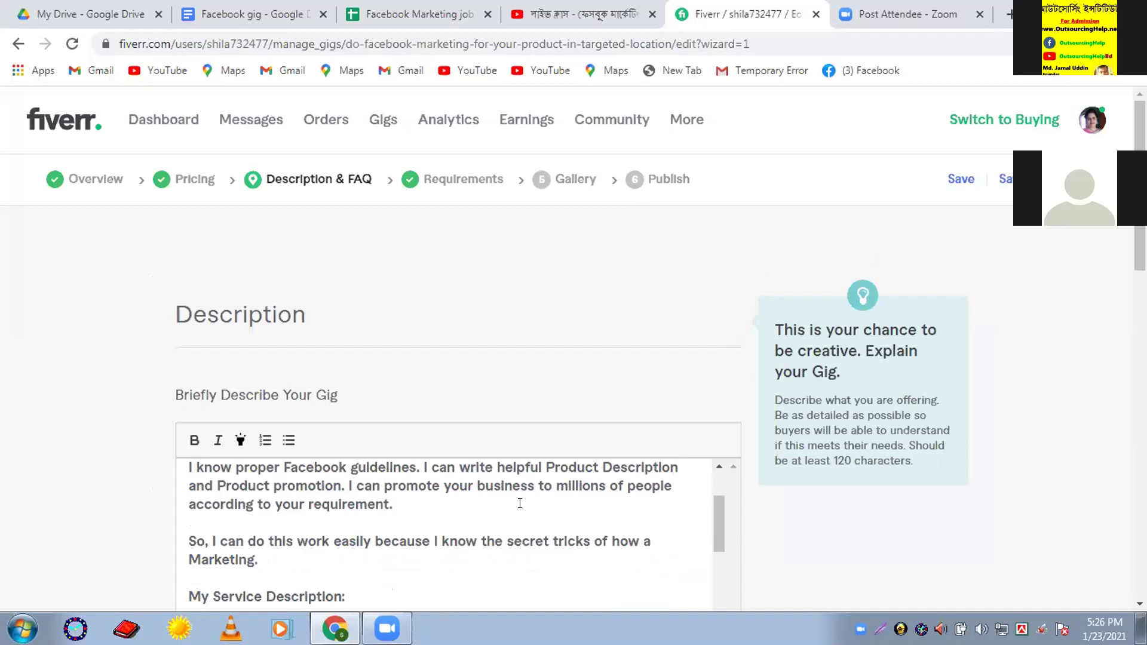
click(123, 505)
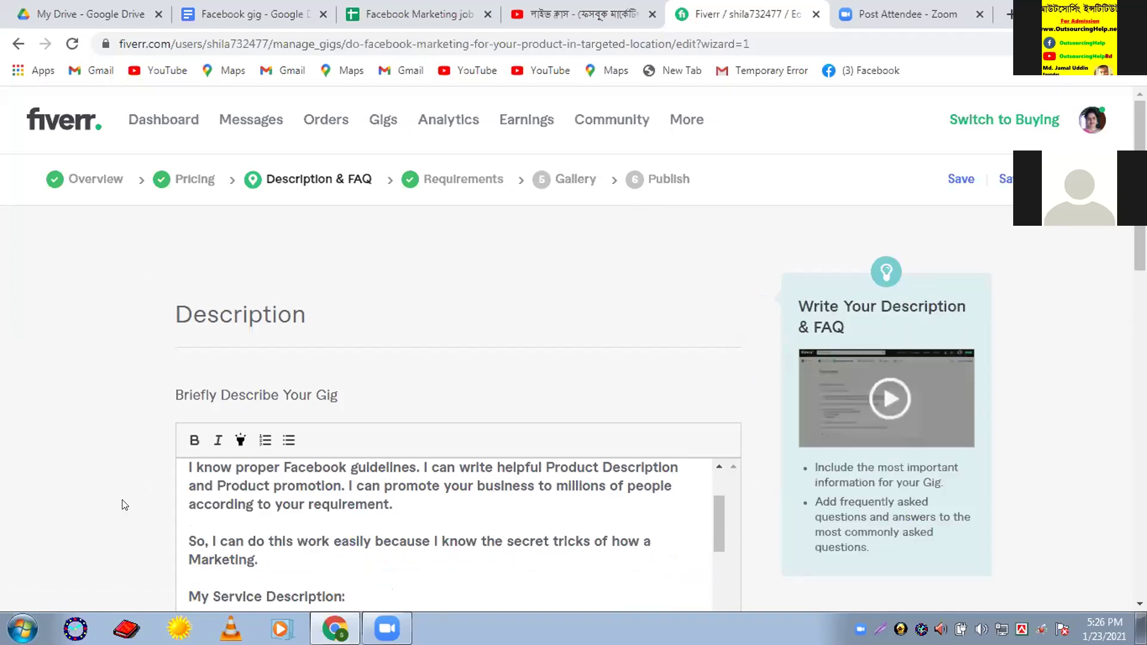
scroll(123, 505, down, 3)
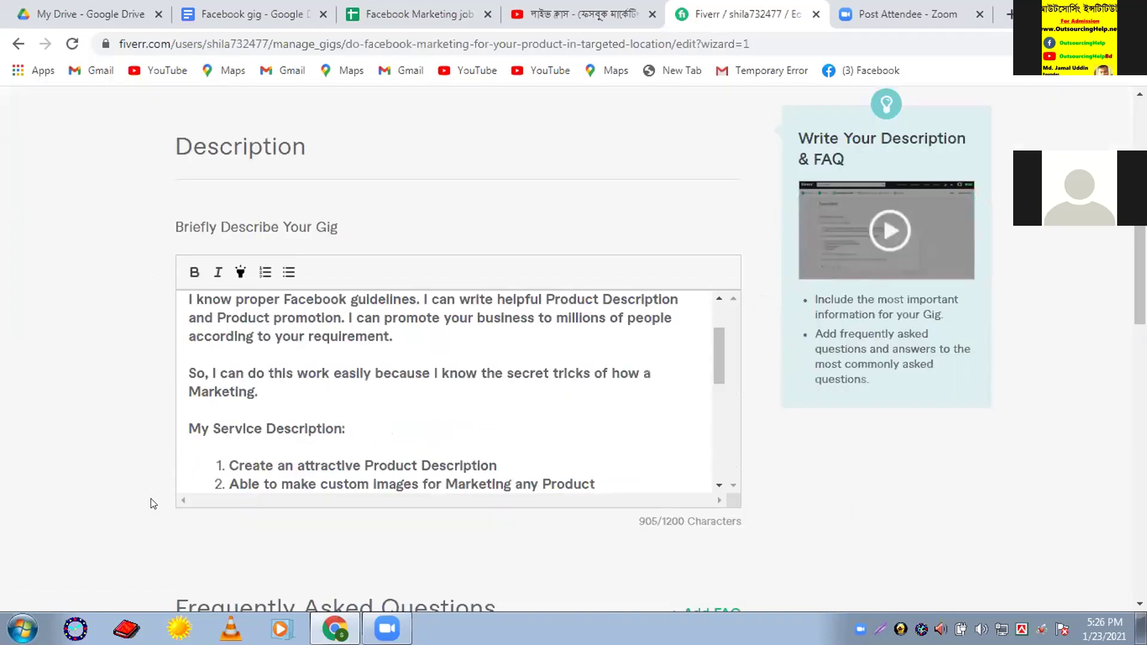
click(486, 369)
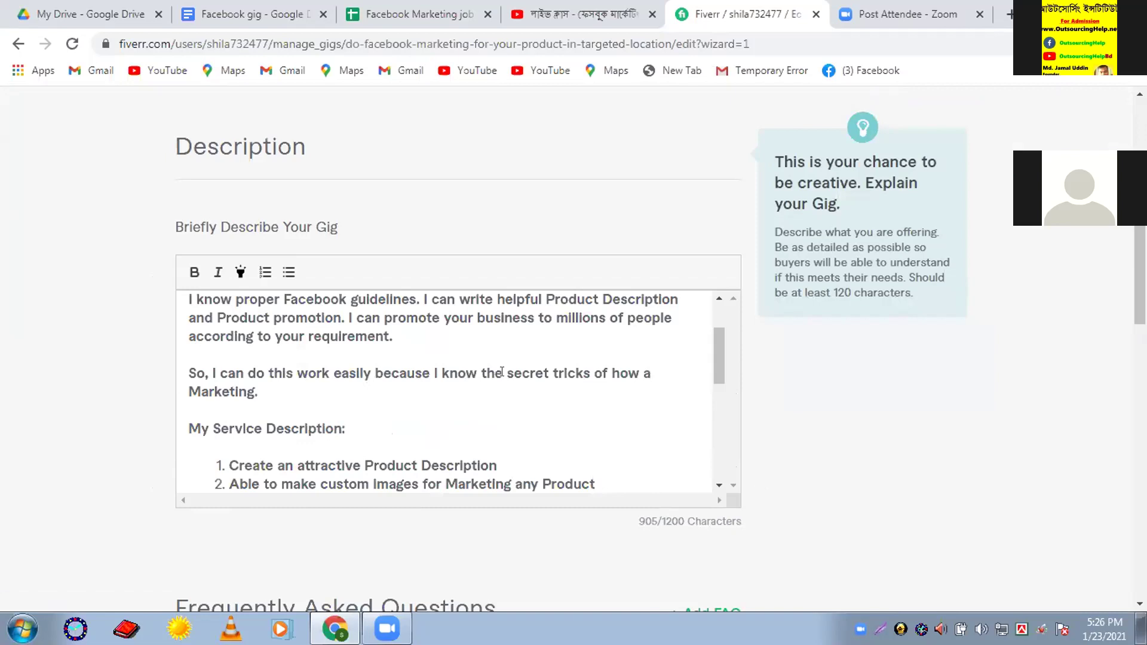
click(492, 370)
scroll(402, 389, up, 2)
click(169, 356)
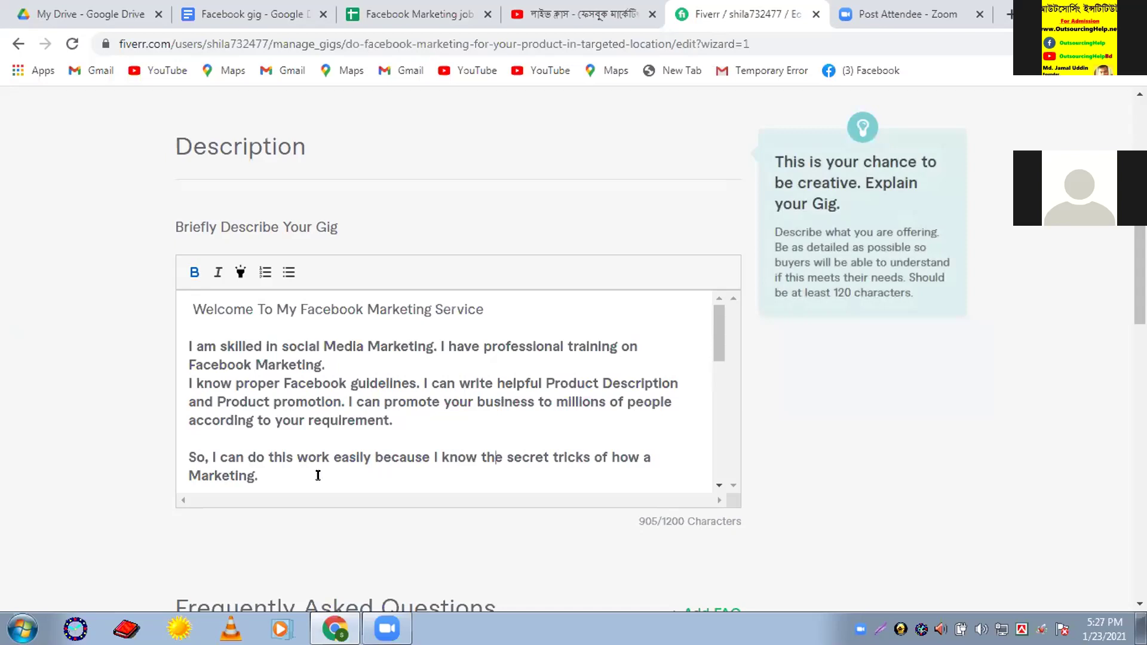
Highlight the opening line "Welcome To My Facebook Marketing Service" in the gig description
drag(328, 482, 291, 344)
click(291, 275)
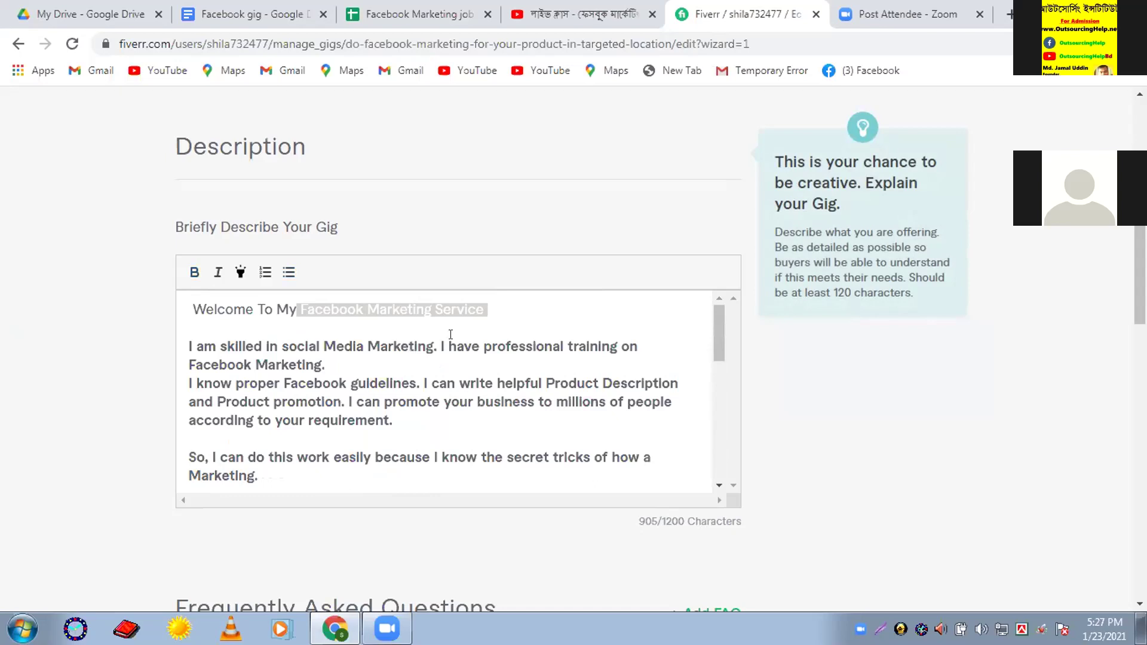
key(shift+Home)
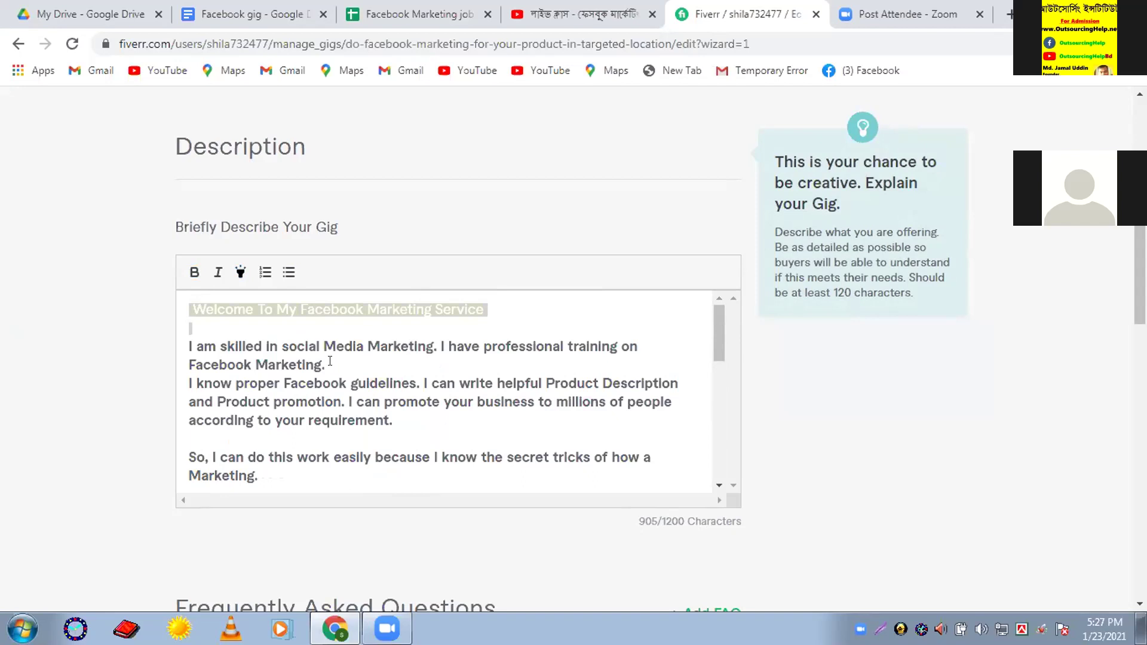
click(303, 365)
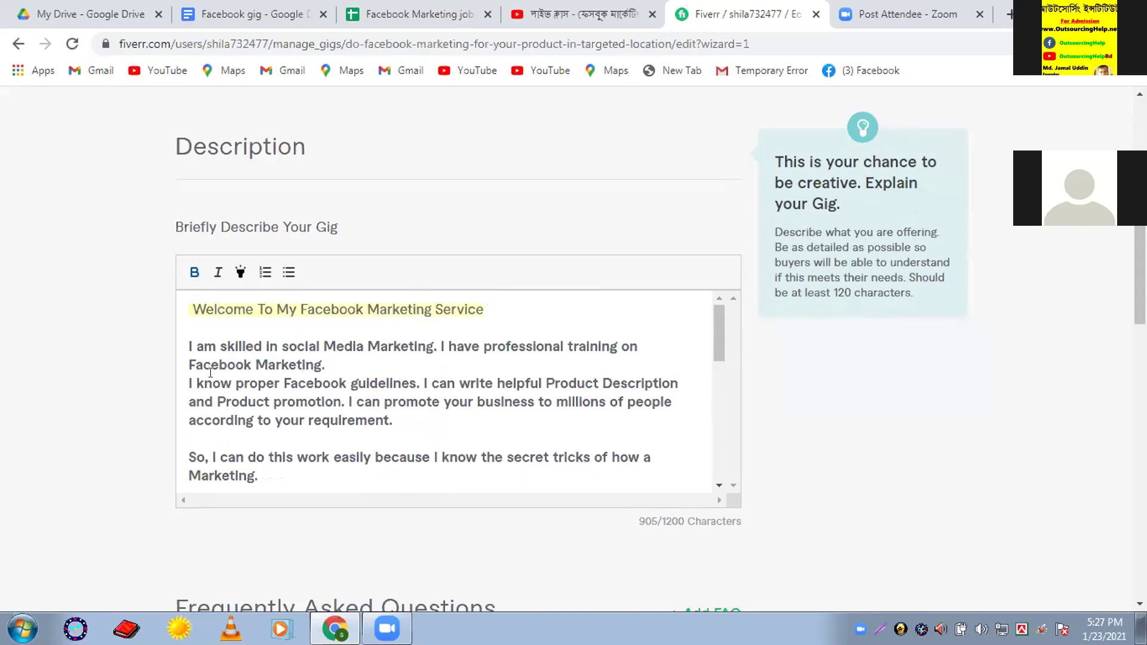
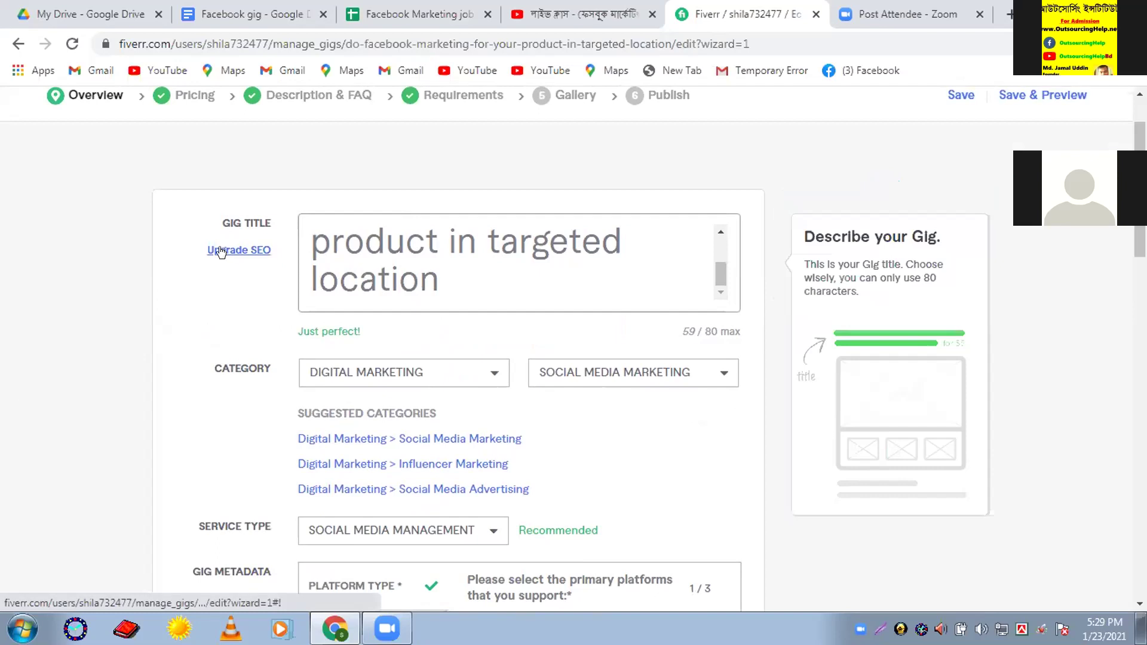
Add an SEO title to the gig under its gig title in the Overview stage
click(221, 251)
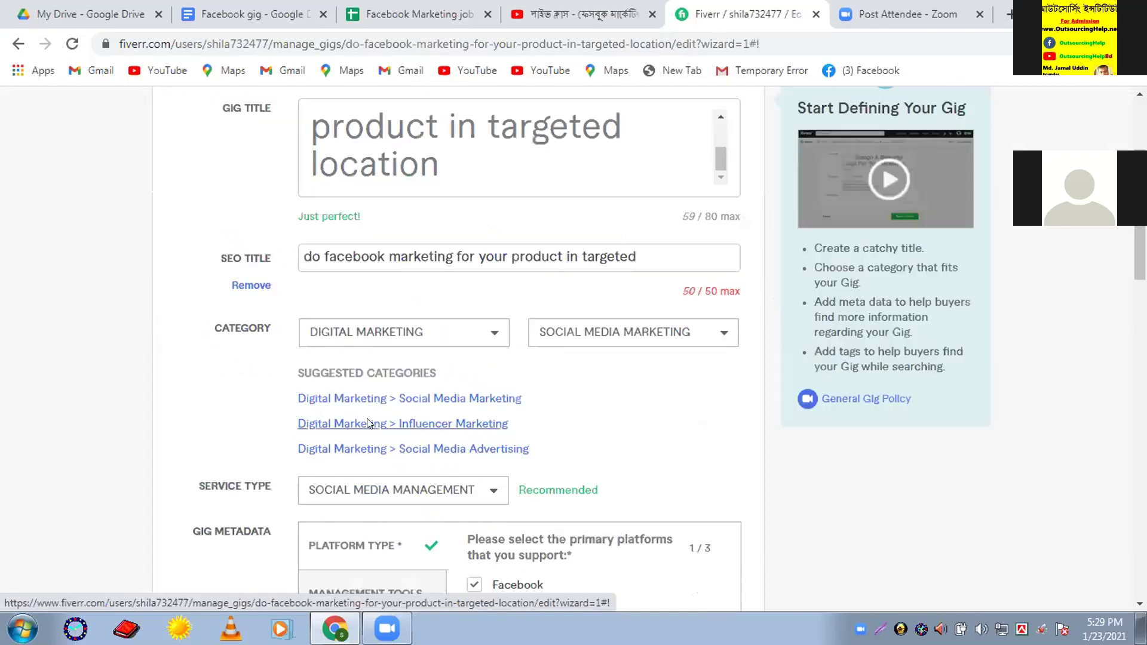
Remove the leading "do" from the SEO title and capitalise its opening words as "Facebook Marketing"
click(328, 256)
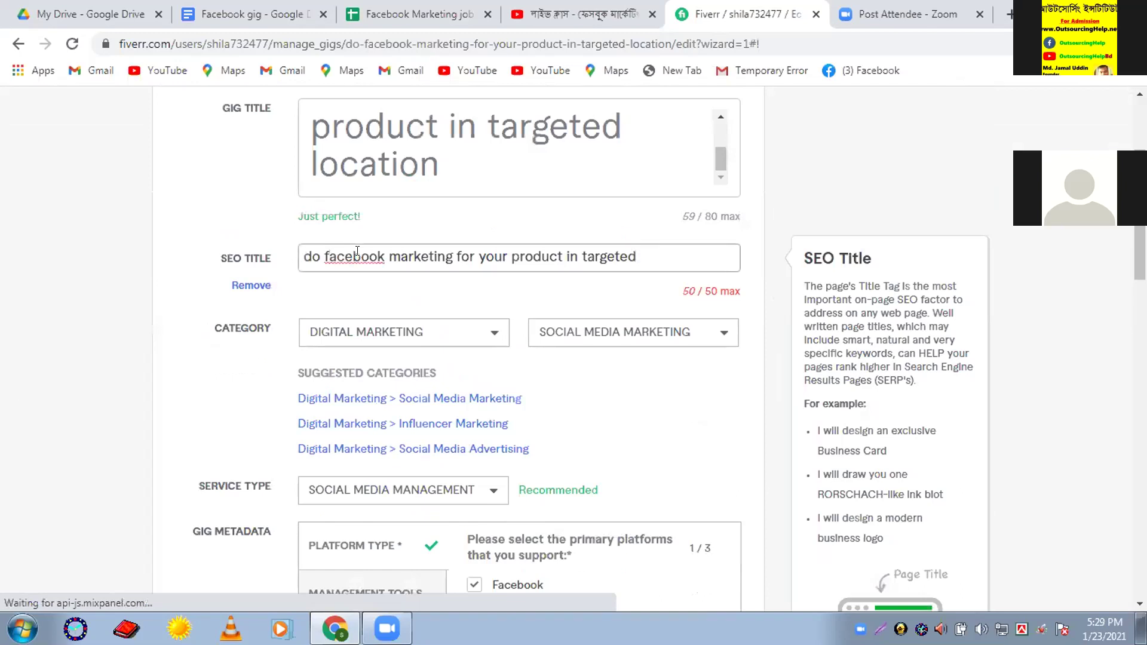
key(BackSpace)
key(BackSpace)
key(BackSpace)
key(BackSpace)
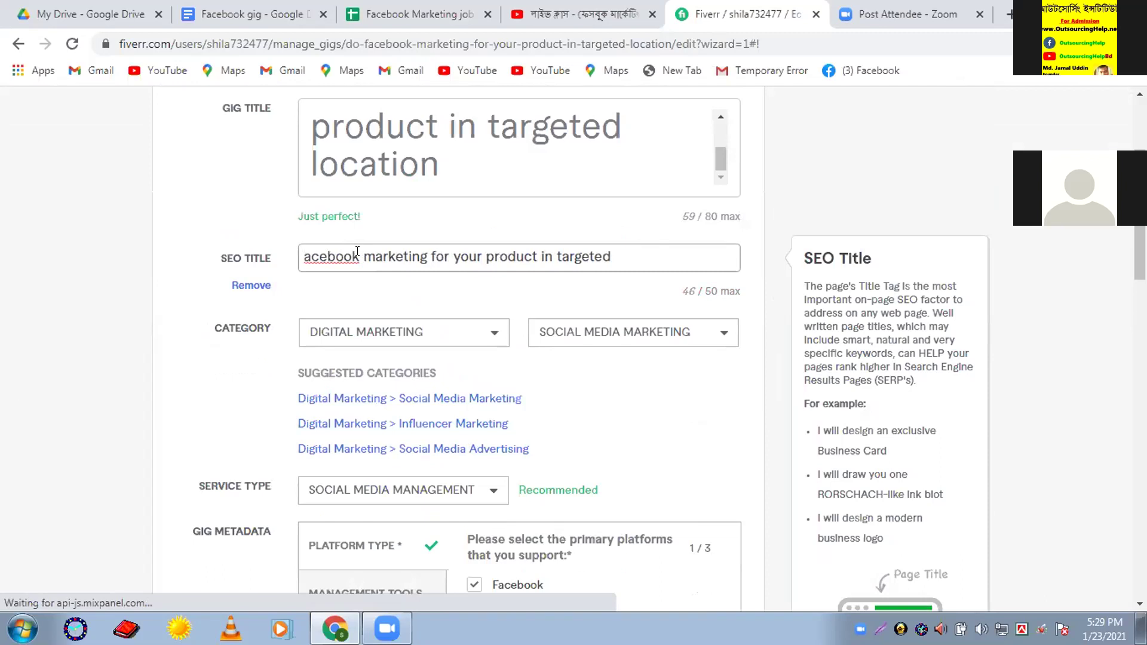
text(F)
key(Right)
key(Right)
key(Right)
key(Right)
key(Right)
key(Right)
key(Right)
key(Right)
key(Right)
key(Right)
key(Right)
key(Right)
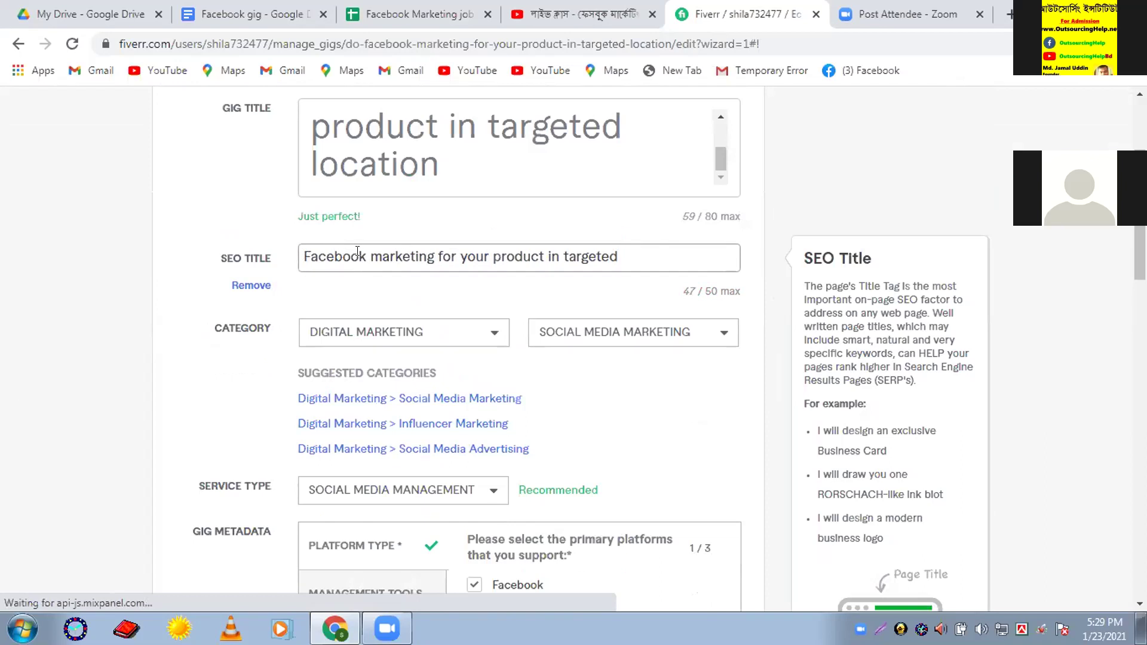
key(Left)
key(Left)
key(Left)
key(Left)
key(Left)
key(Delete)
text(M)
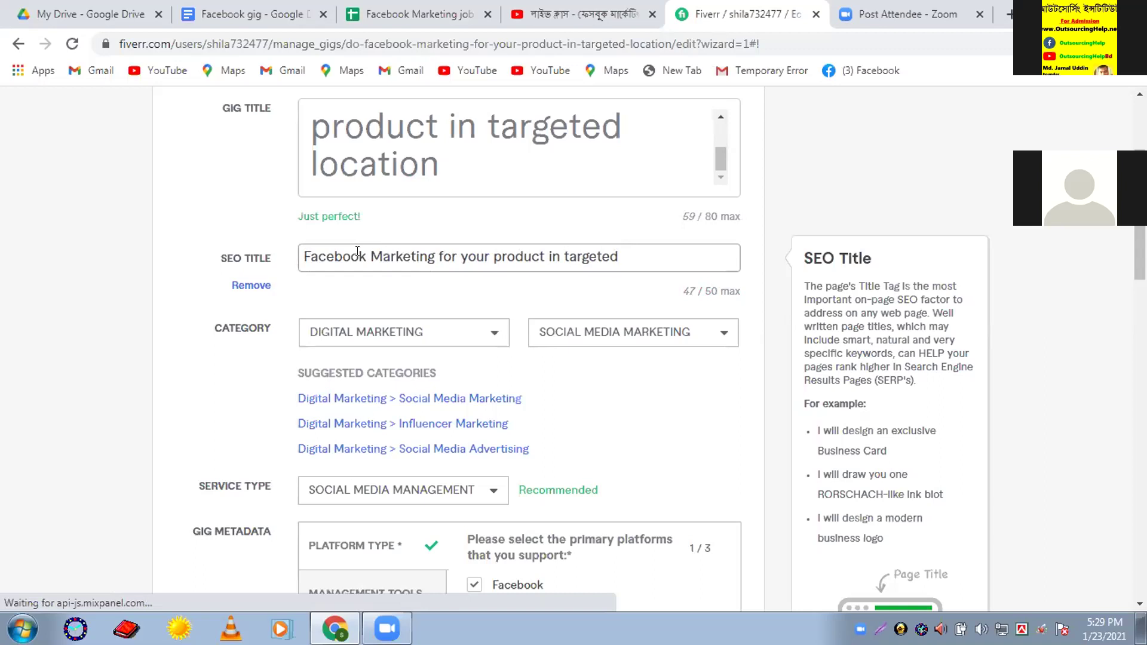
Replace everything after "Facebook Marketing" in the SEO title with ", Facebook Promotion, Advertise"
key(Right)
key(Right)
key(Right)
key(Right)
key(Right)
key(Right)
key(Right)
key(Right)
key(Right)
key(Right)
key(BackSpace)
key(BackSpace)
key(BackSpace)
key(BackSpace)
key(BackSpace)
key(BackSpace)
key(BackSpace)
key(BackSpace)
key(BackSpace)
key(BackSpace)
key(BackSpace)
key(BackSpace)
key(BackSpace)
key(BackSpace)
key(BackSpace)
key(BackSpace)
key(BackSpace)
key(BackSpace)
key(BackSpace)
key(BackSpace)
key(BackSpace)
key(BackSpace)
key(BackSpace)
key(BackSpace)
key(BackSpace)
key(BackSpace)
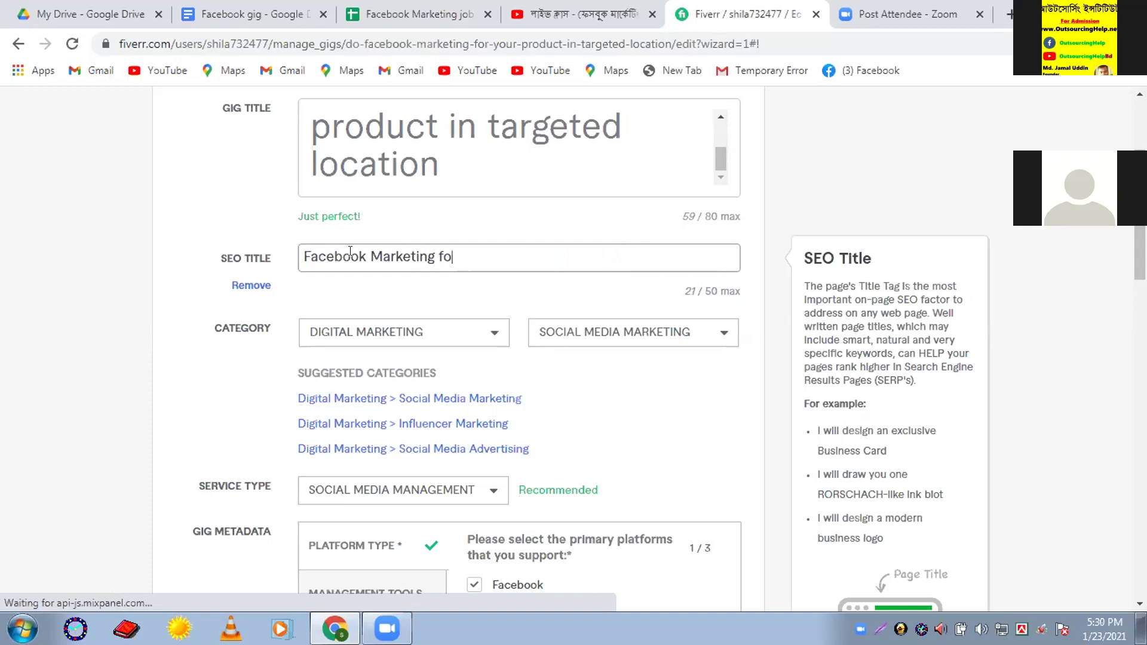
key(BackSpace)
key(BackSpace)
key(BackSpace)
text(, Facebook Promotio)
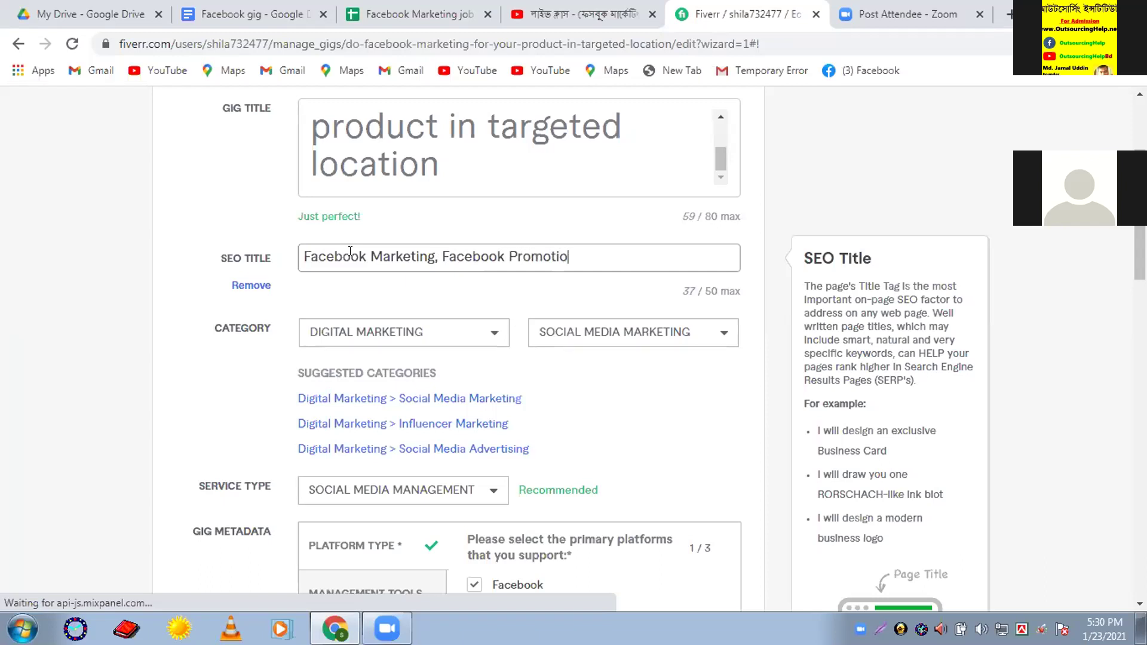
text(n, Advertic)
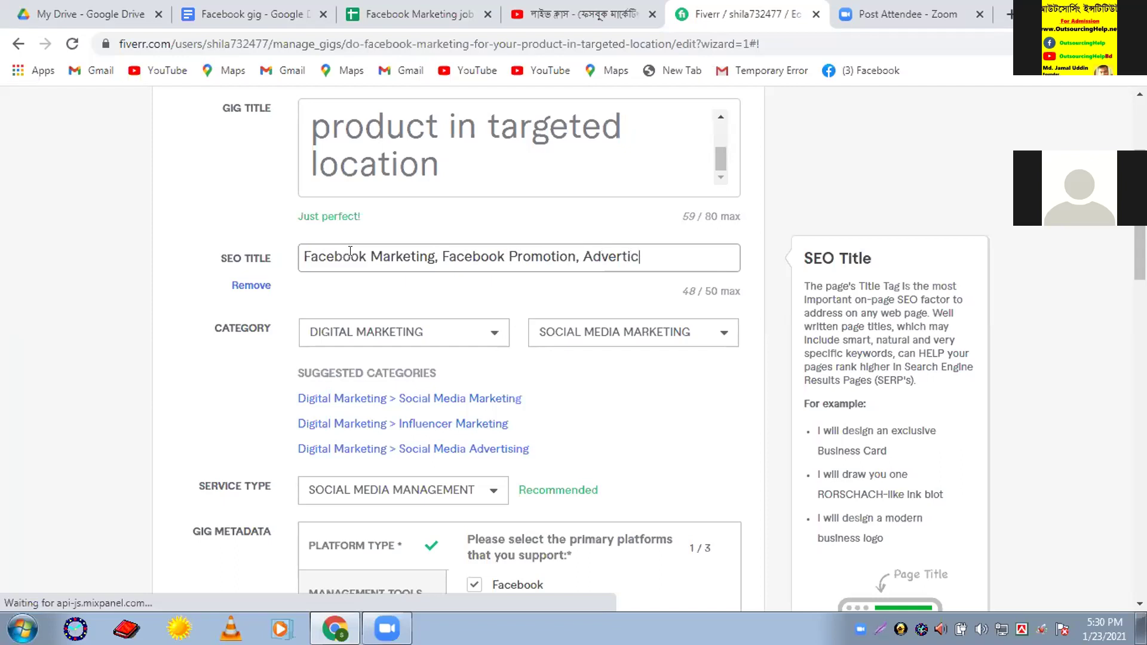
key(BackSpace)
text(se)
Review the gig's category, service type, platform metadata and search tags in the Overview stage
scroll(198, 375, down, 3)
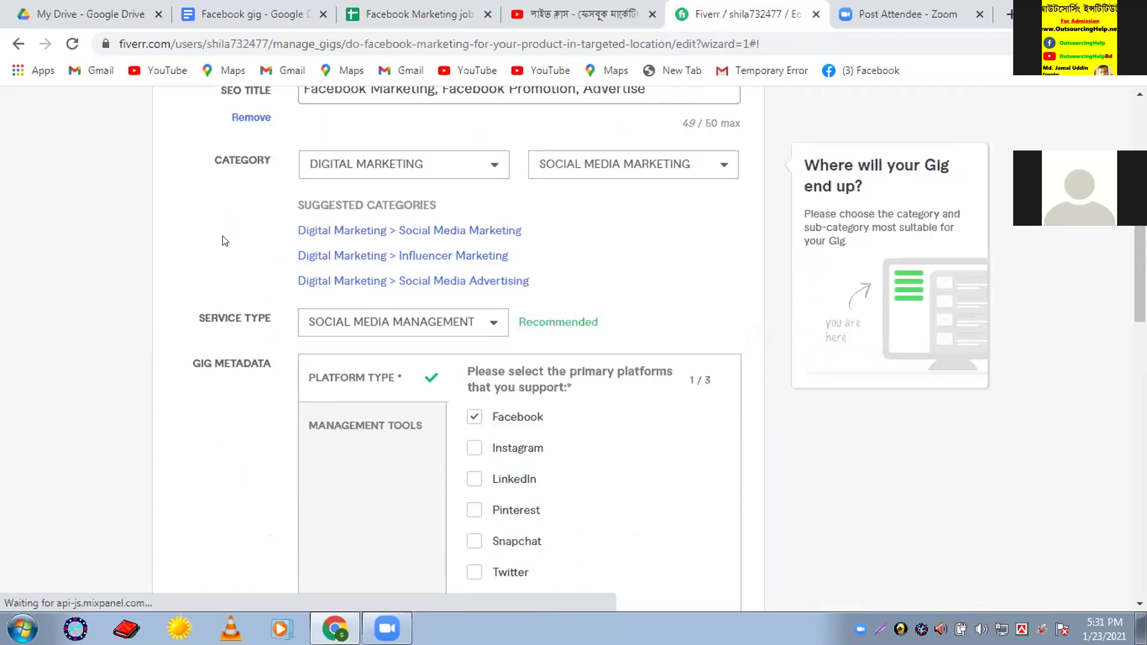
scroll(221, 462, down, 3)
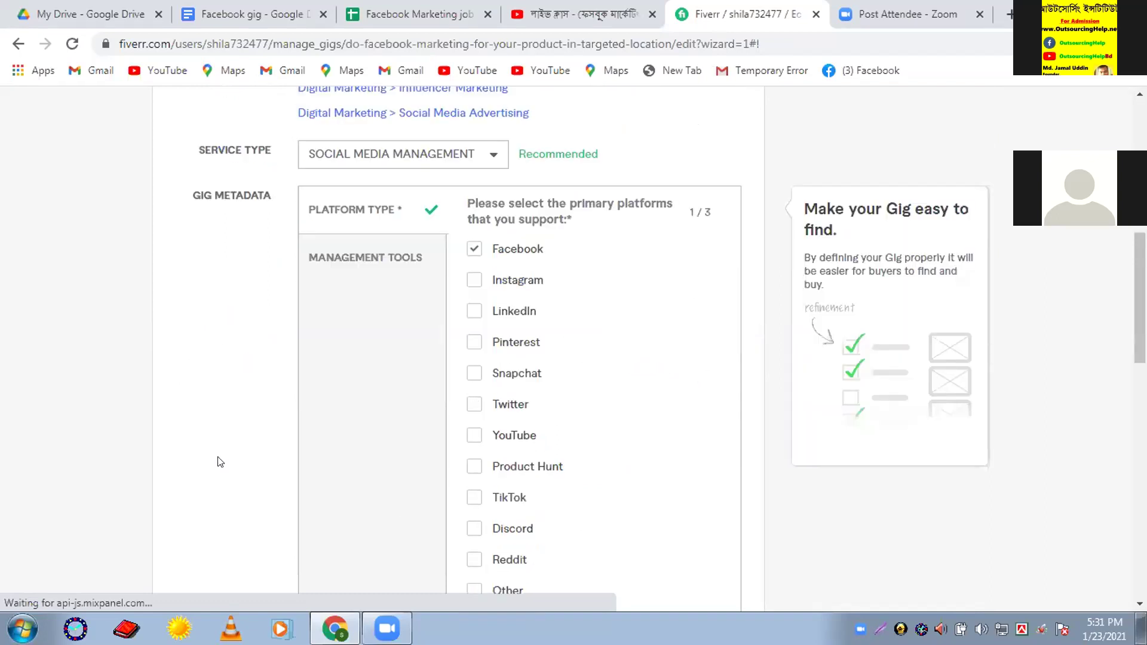
scroll(258, 399, down, 3)
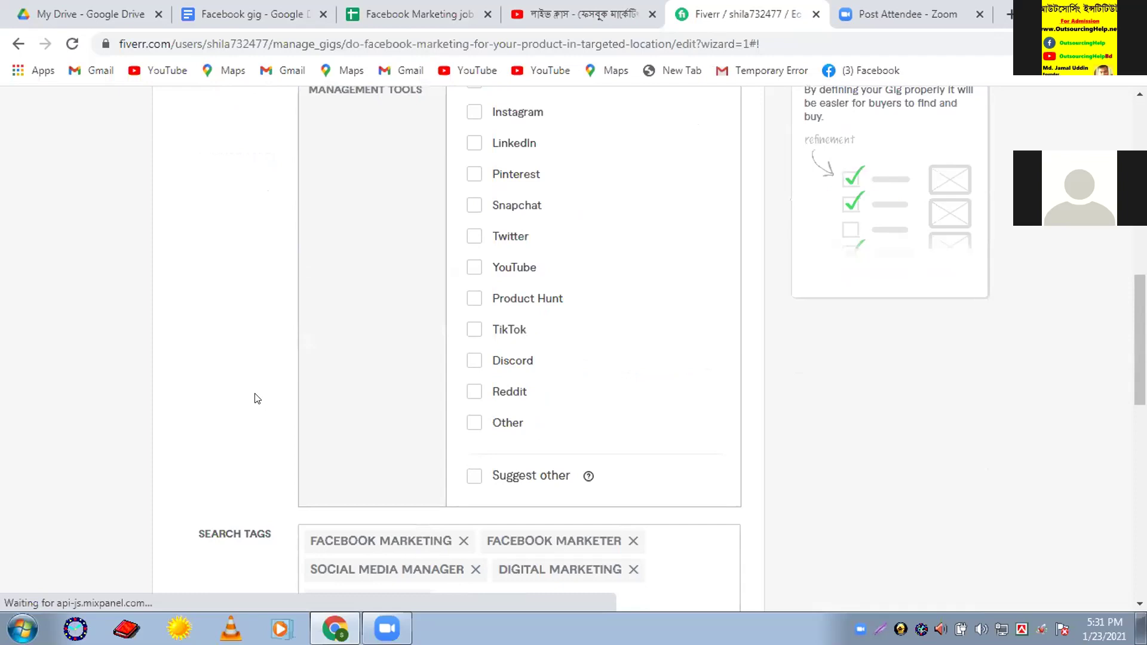
scroll(257, 399, up, 15)
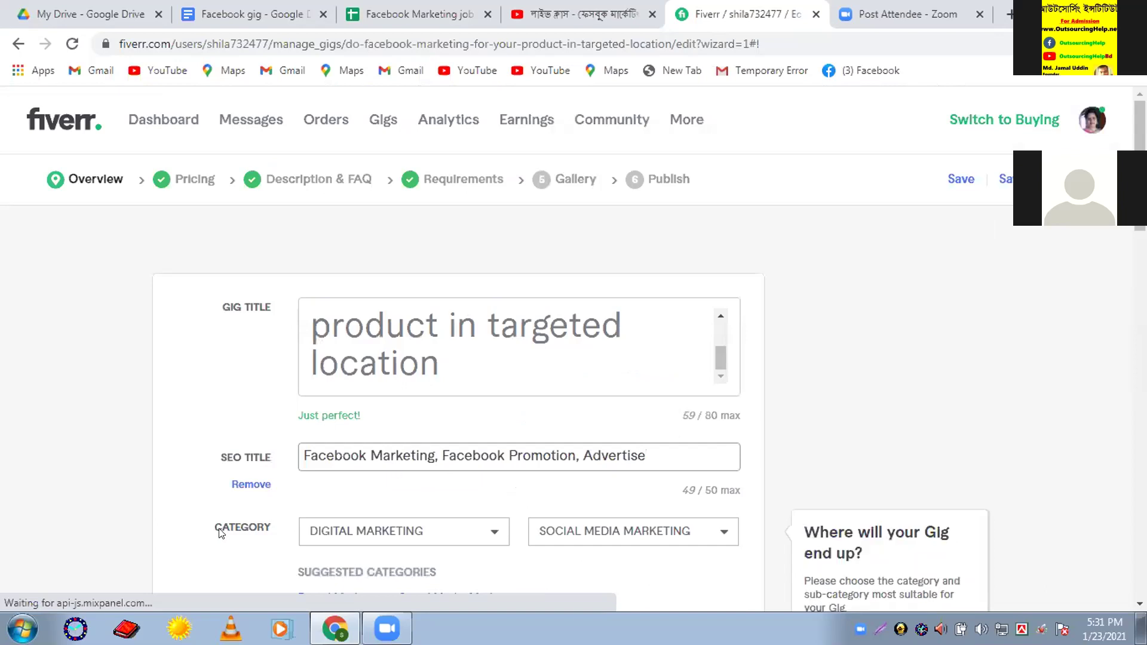
scroll(223, 533, down, 3)
scroll(248, 448, down, 3)
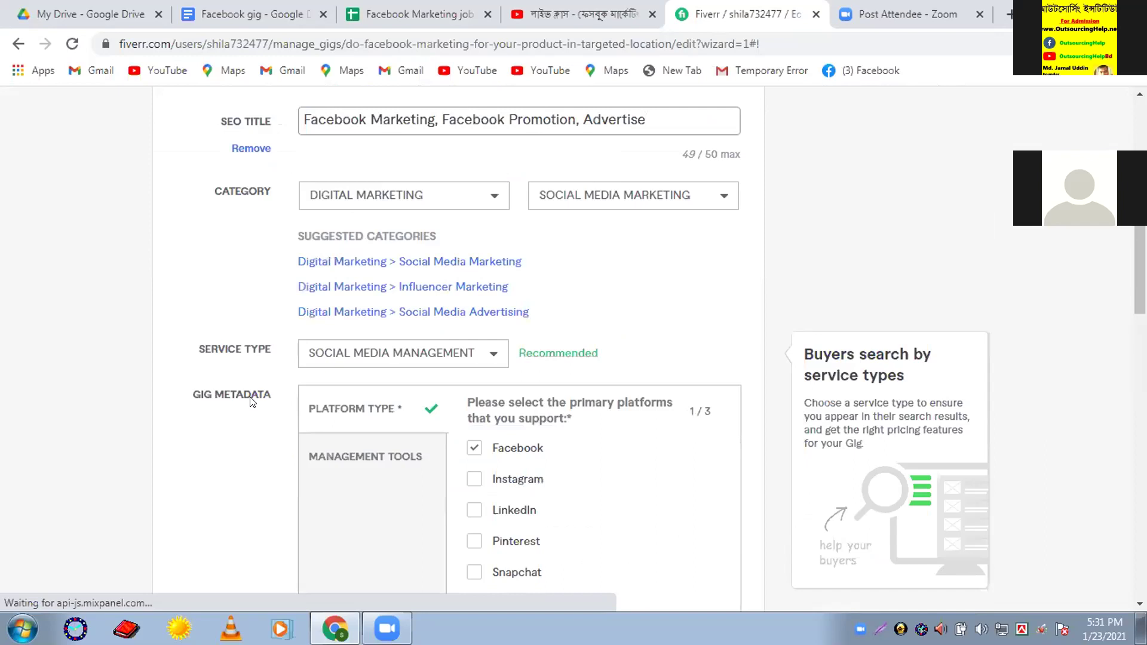
scroll(252, 402, down, 2)
scroll(250, 401, down, 1)
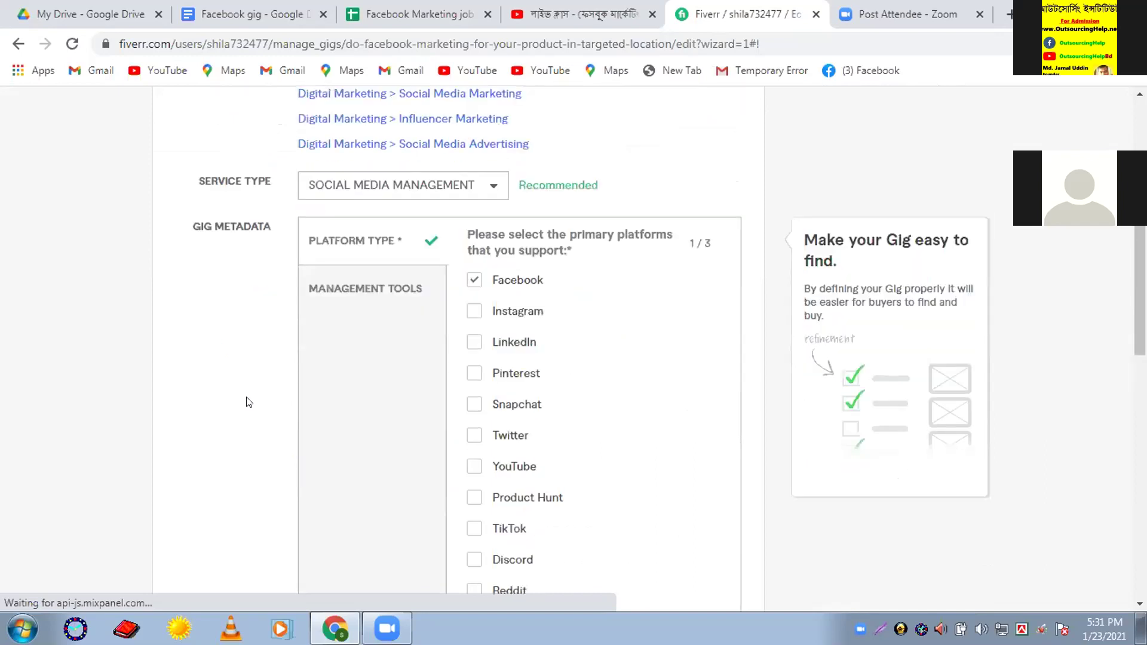
scroll(247, 399, down, 3)
scroll(248, 400, down, 1)
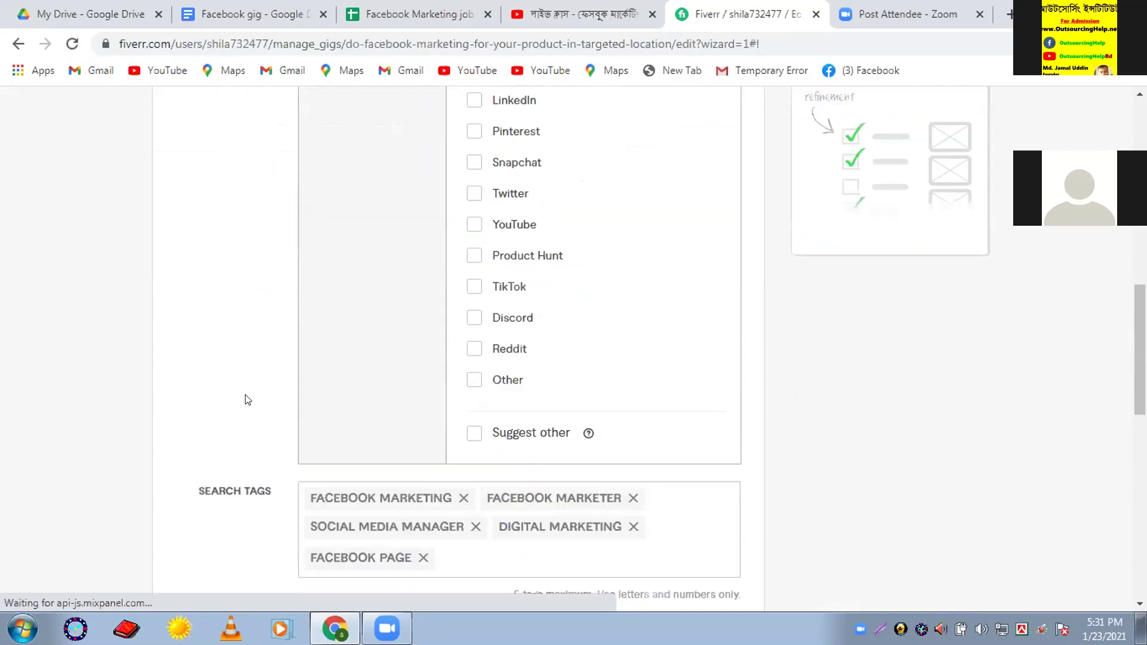
scroll(248, 400, down, 3)
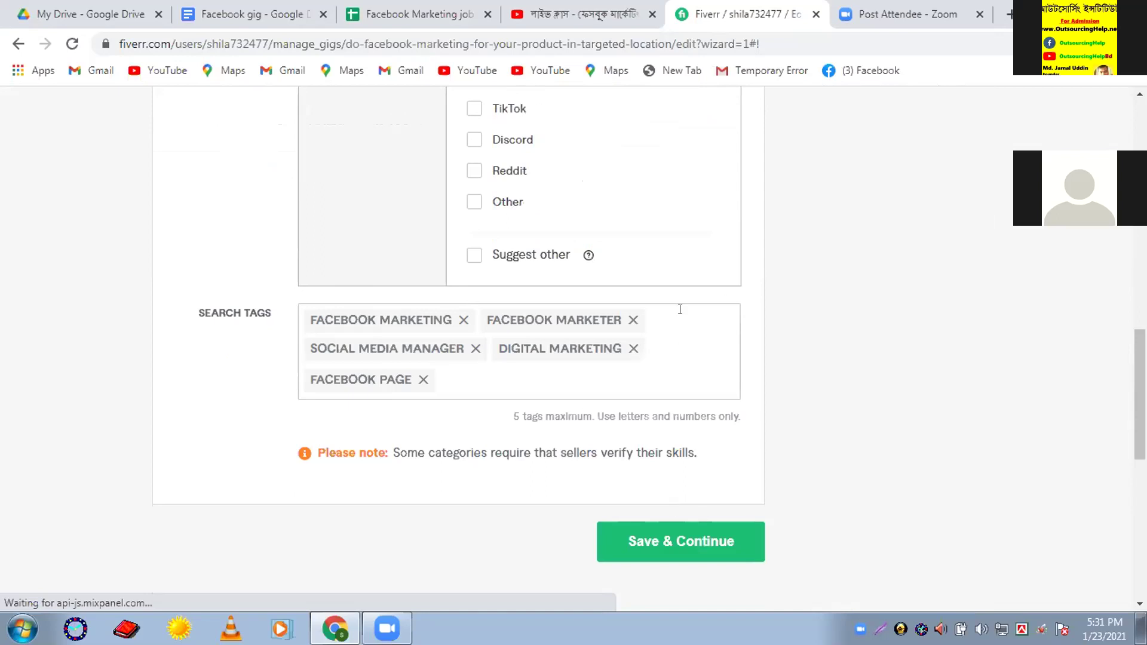
Remove the search tags Facebook Page, Digital Marketing and Facebook Marketer from the gig
mouse_move(666, 331)
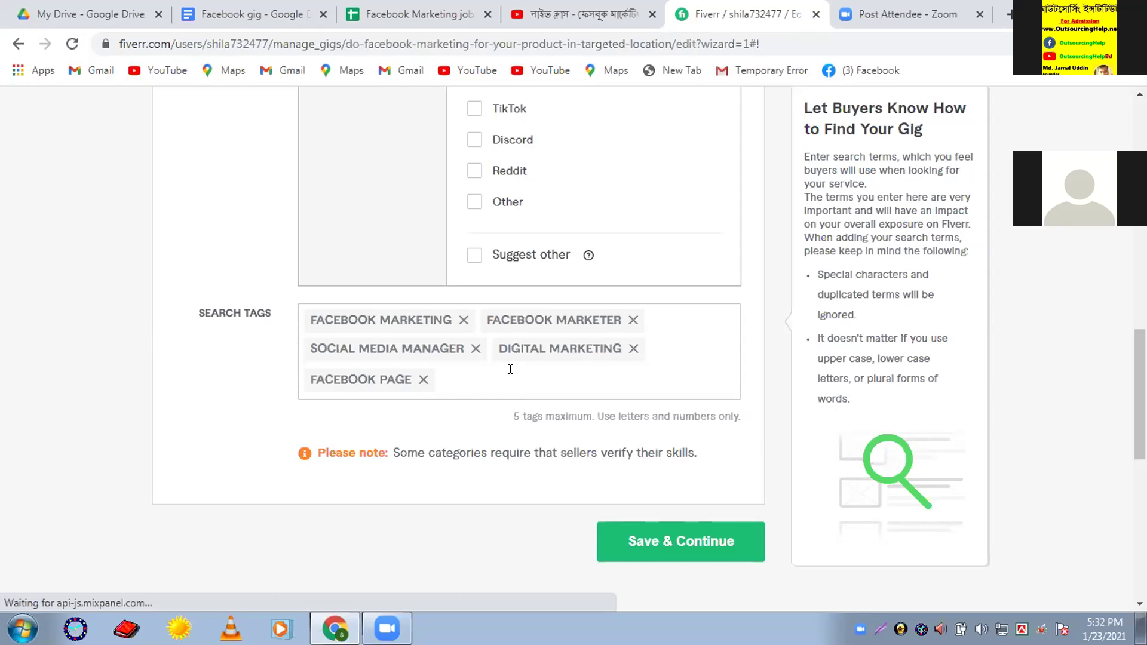
click(422, 380)
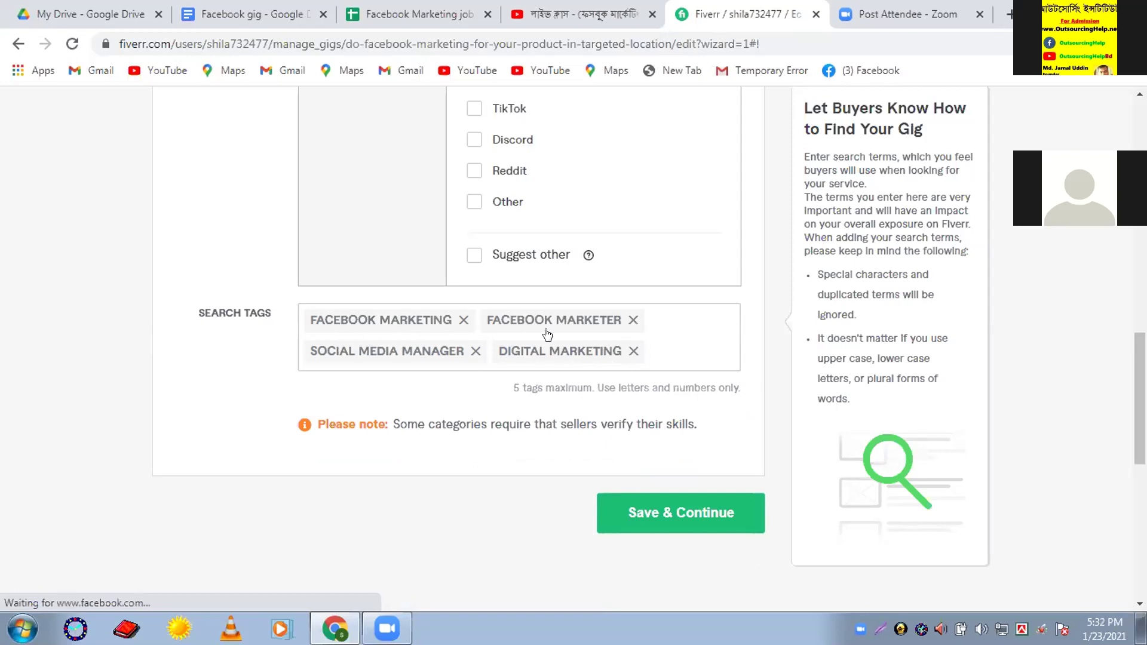
key(BackSpace)
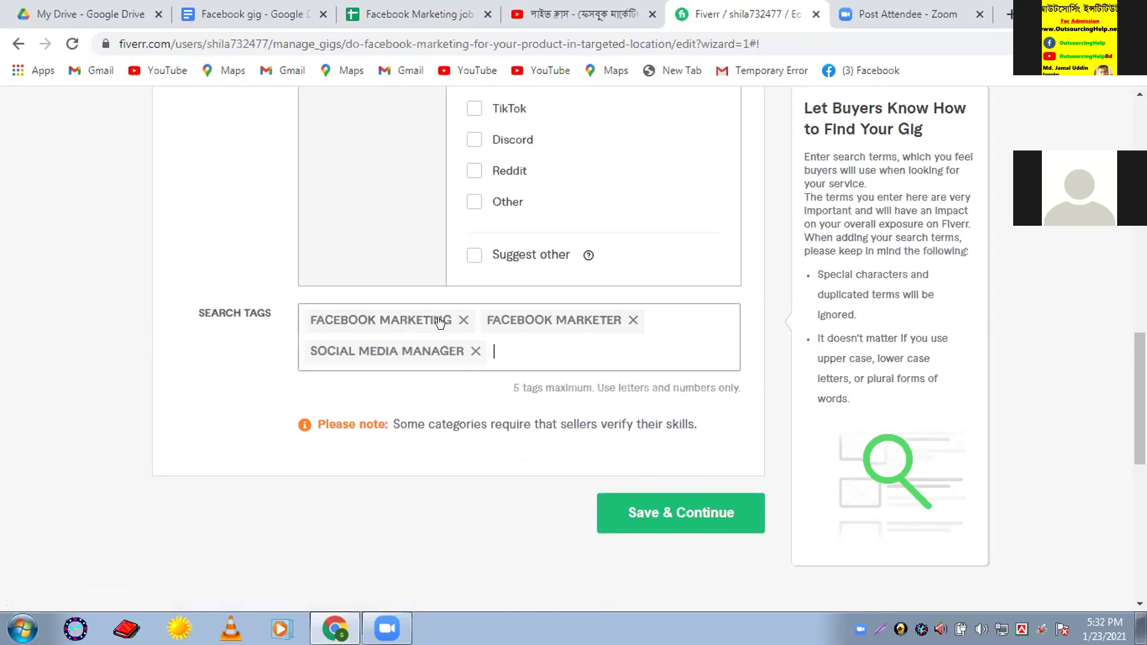
click(633, 320)
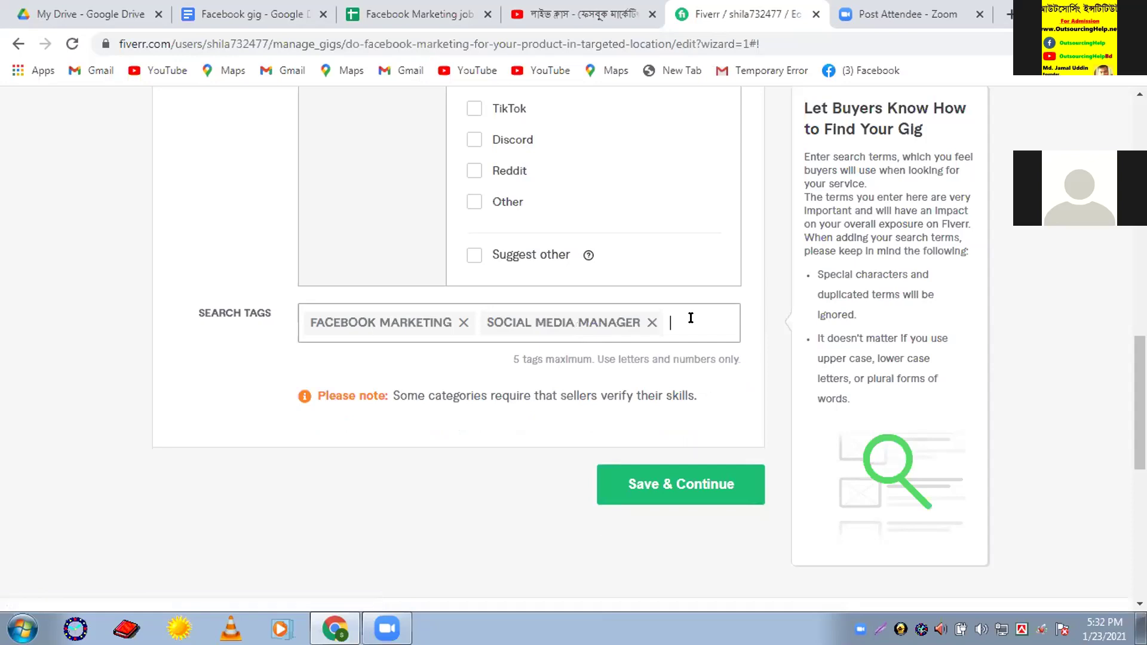
Add "facebook promotion" as a search tag for the gig
text(facebook)
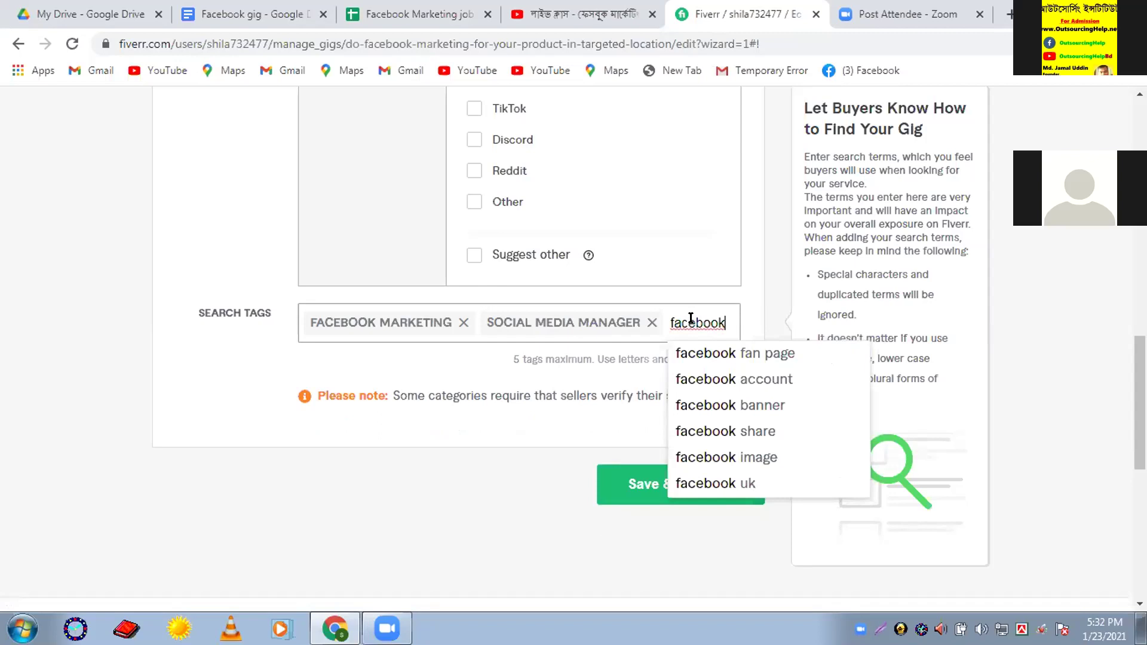
text( pro)
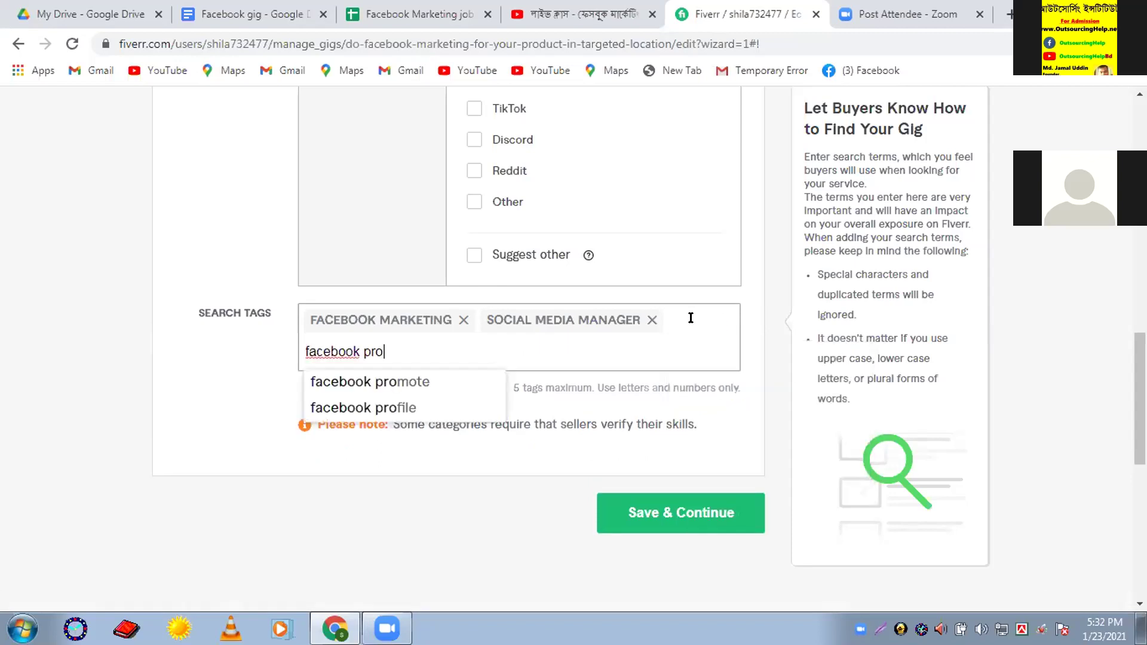
text(motion)
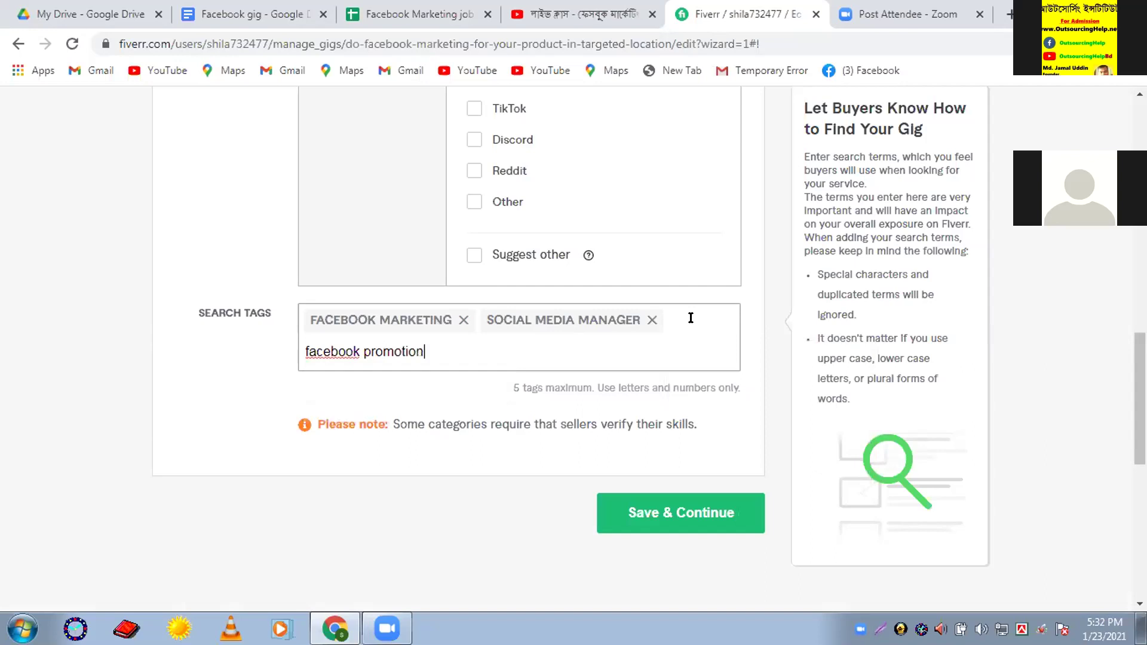
key(Return)
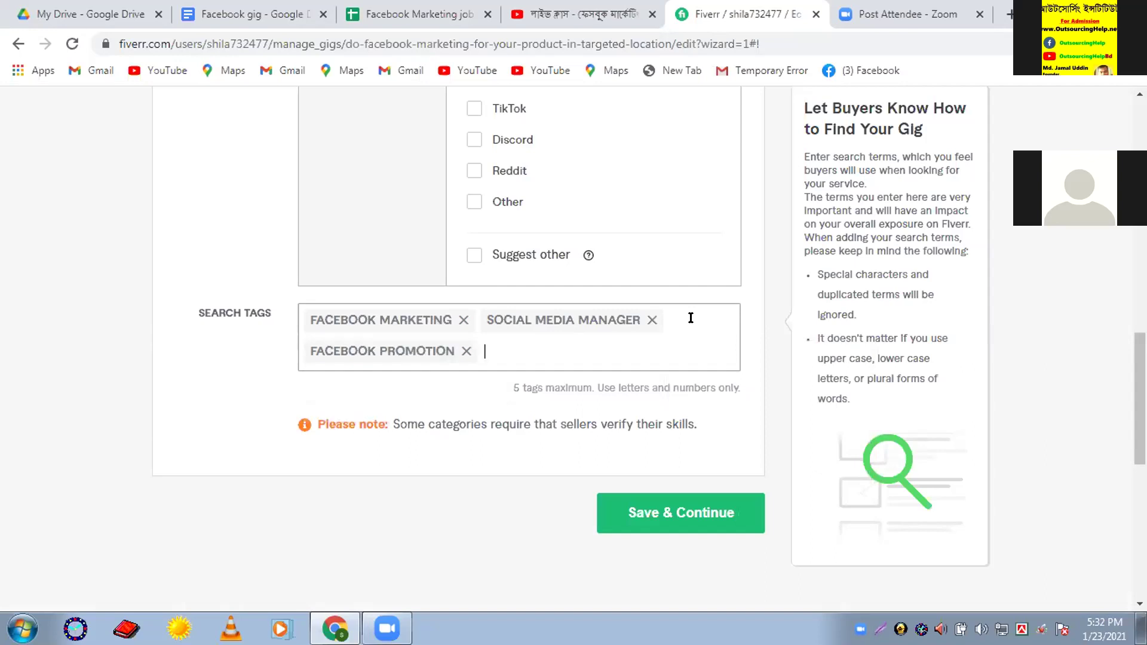
Add the suggested search tag "facebook advertising" to the gig
text(face)
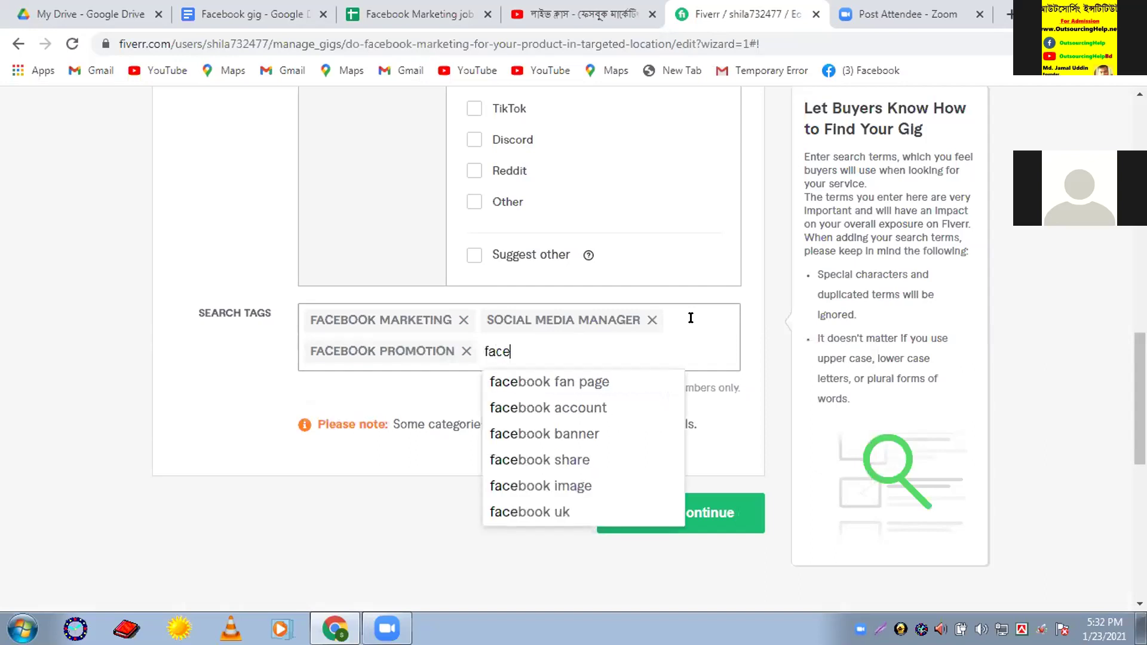
text(book)
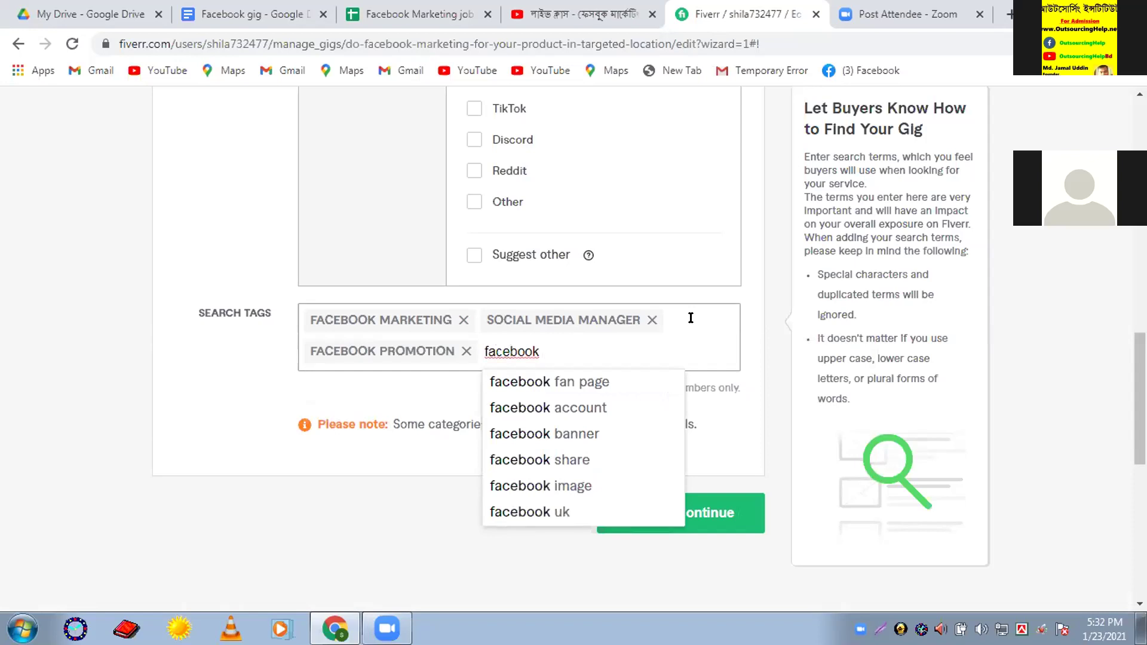
text( adv)
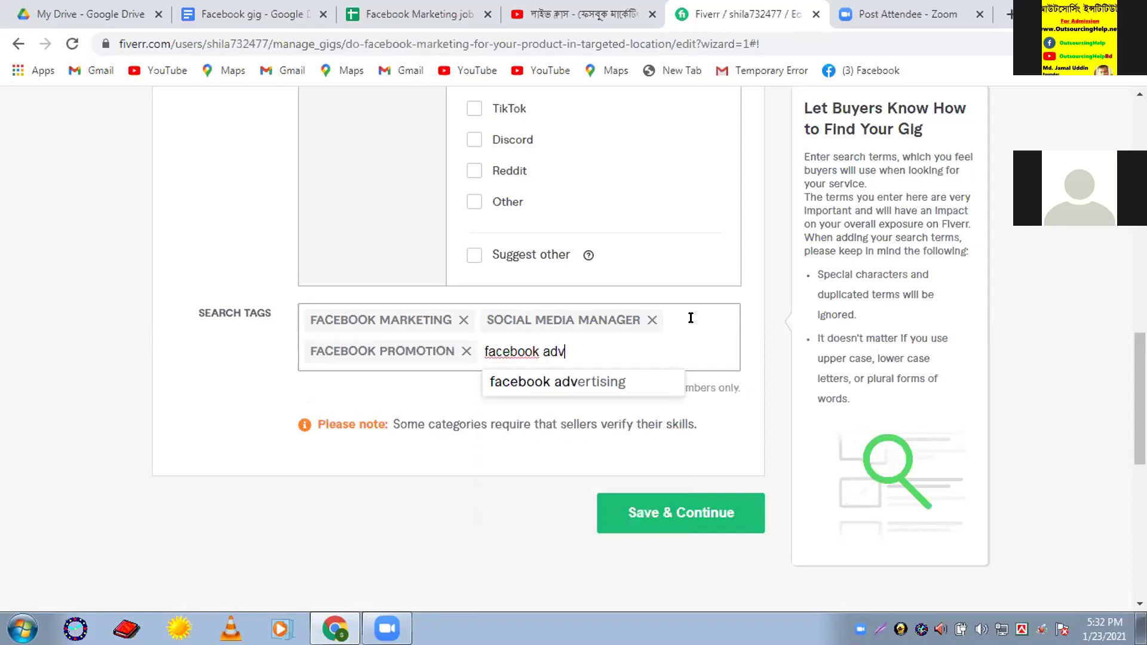
text(er)
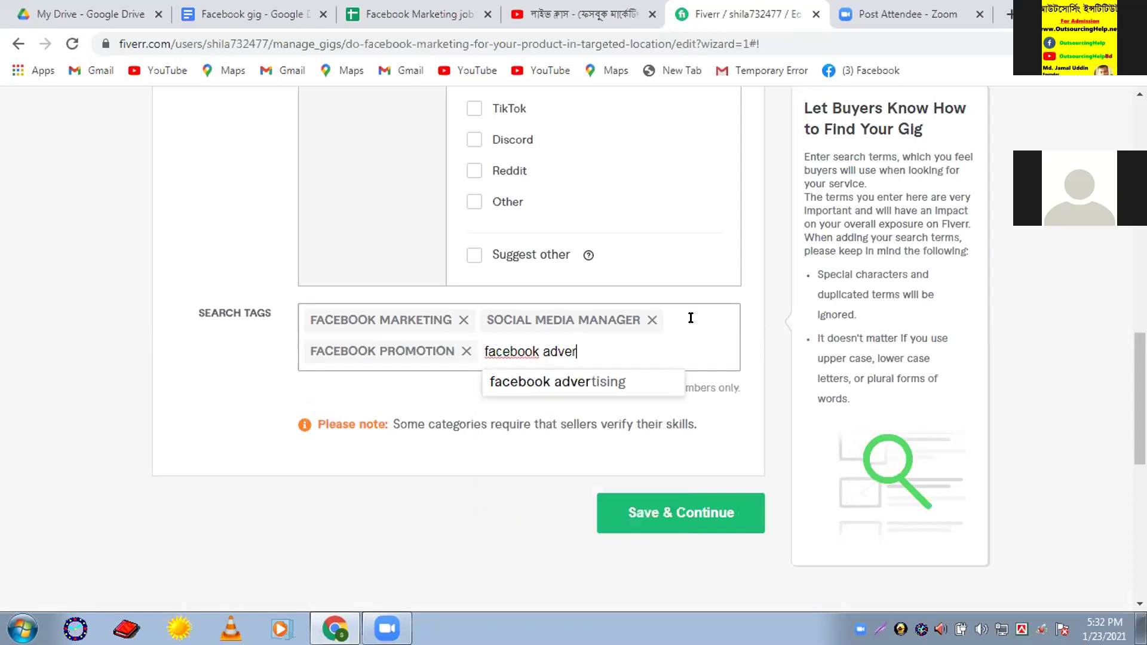
click(595, 386)
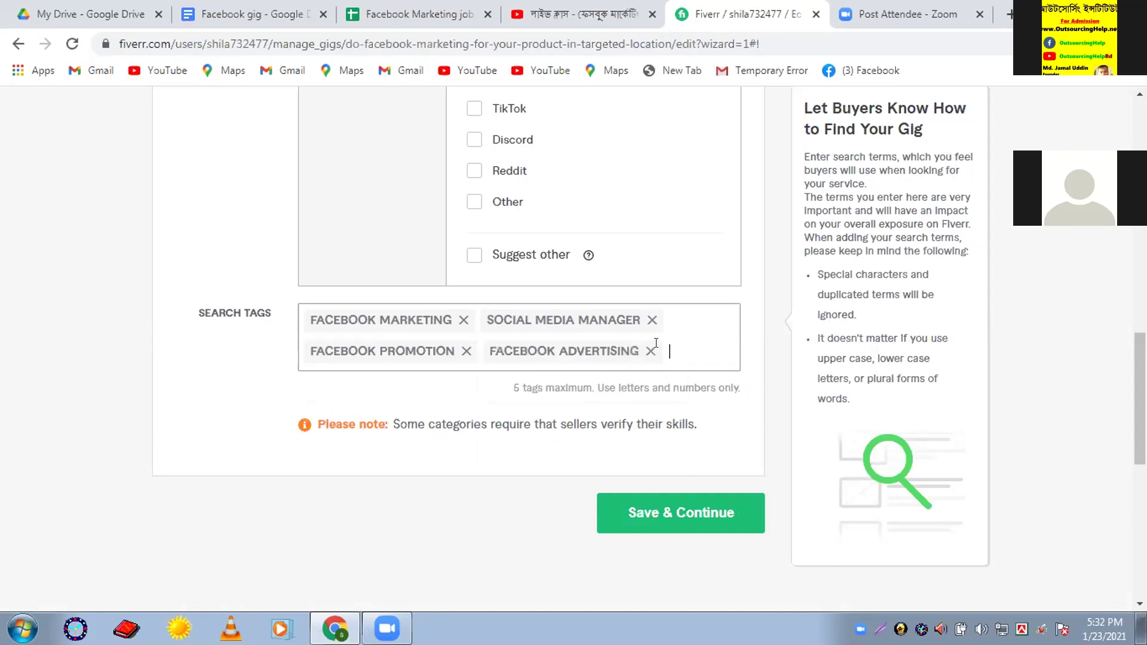
Add the suggested tag "facebook ads" as the gig's fifth search tag
text(fac)
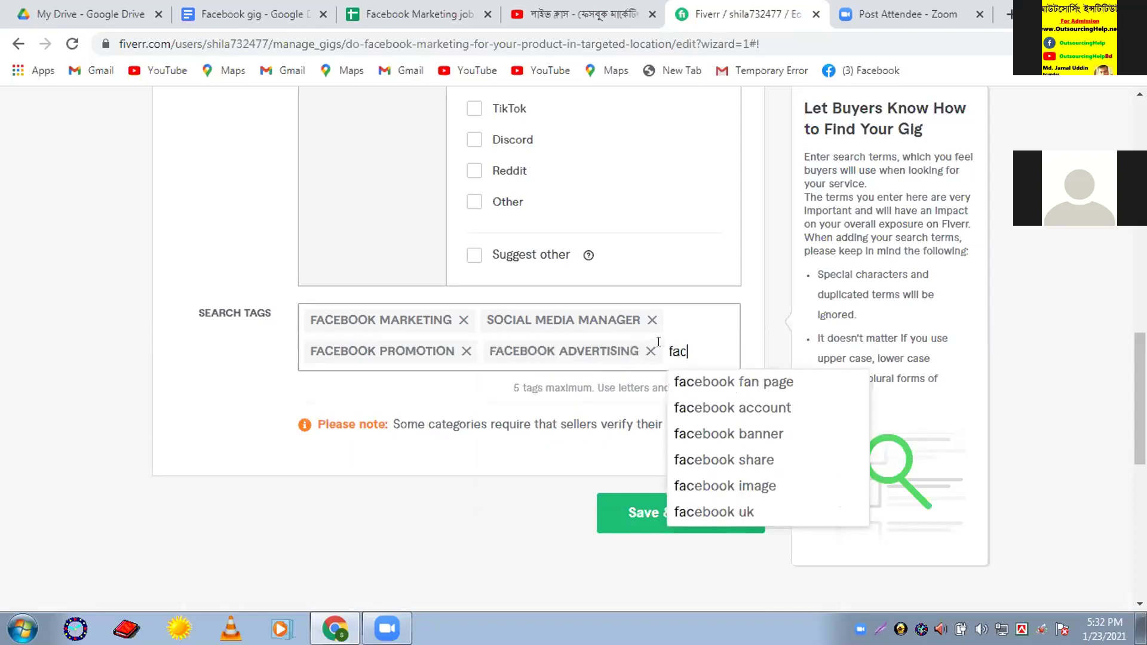
text(ebook )
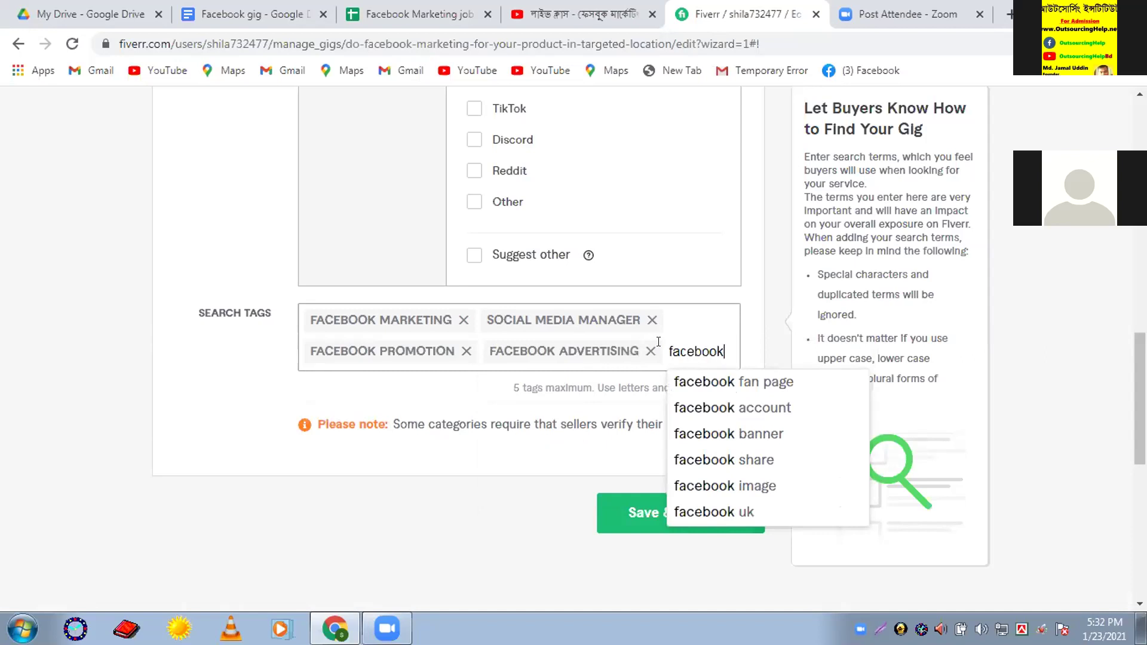
text(ads)
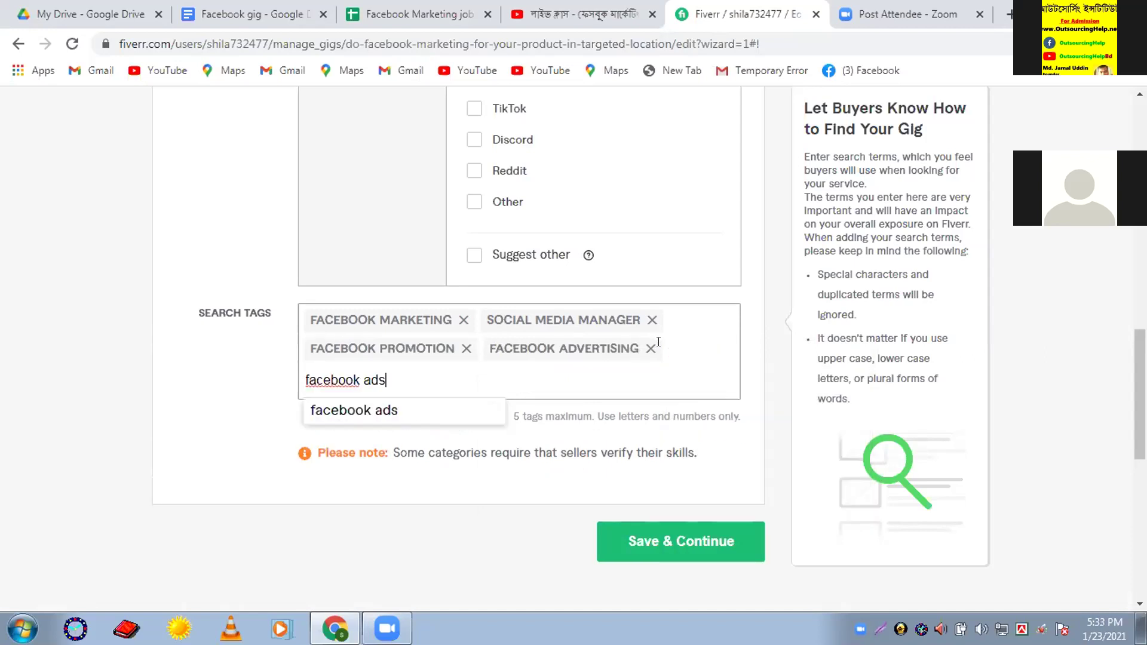
click(377, 411)
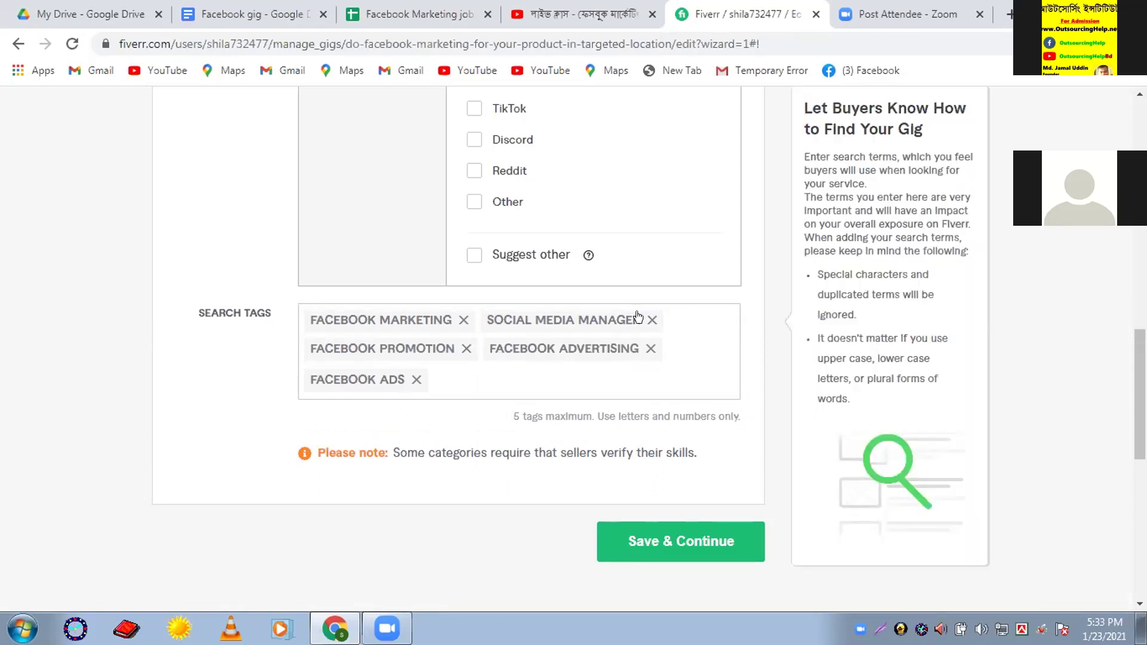
Save the gig overview and title the Basic package "1M Facebook Marketing"
click(667, 543)
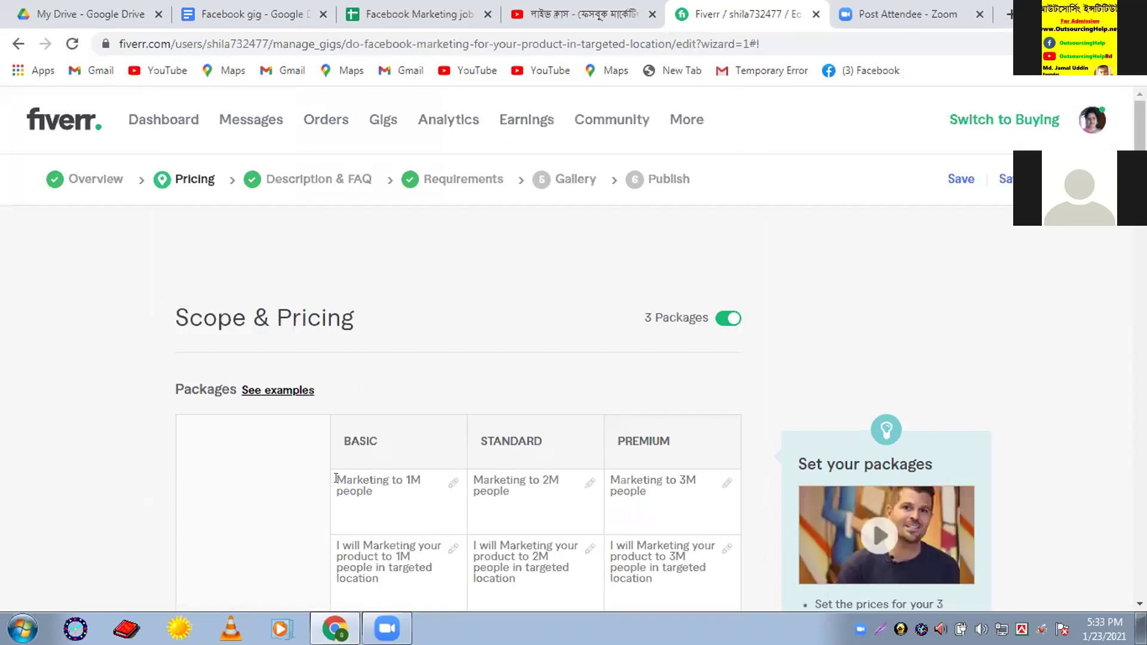
mouse_move(336, 470)
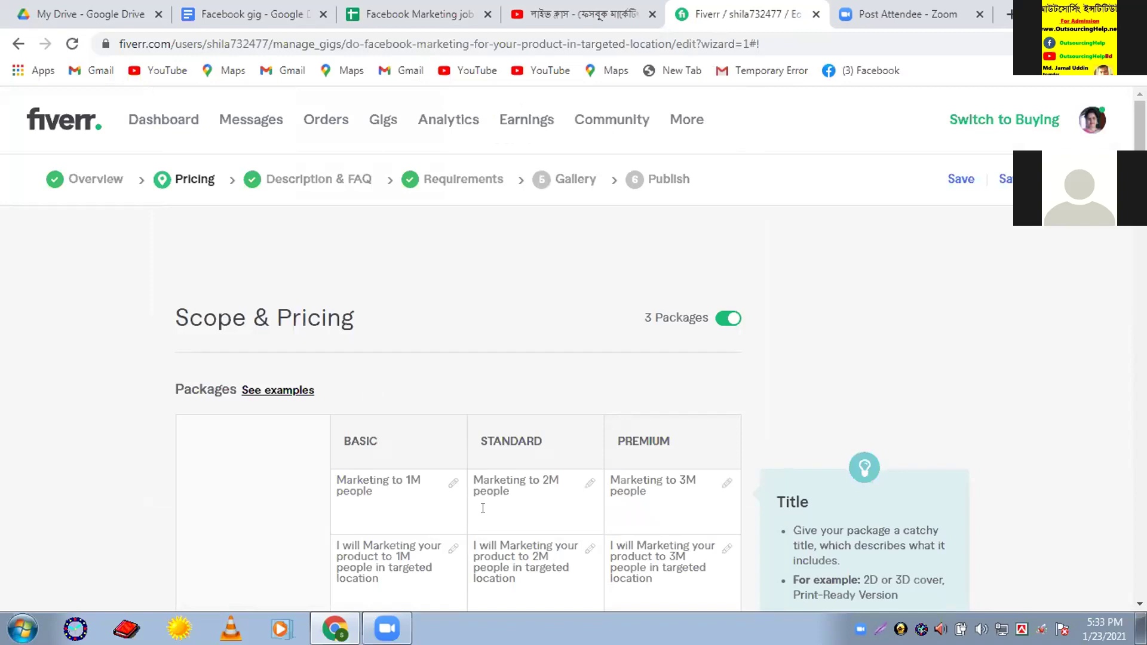
click(337, 478)
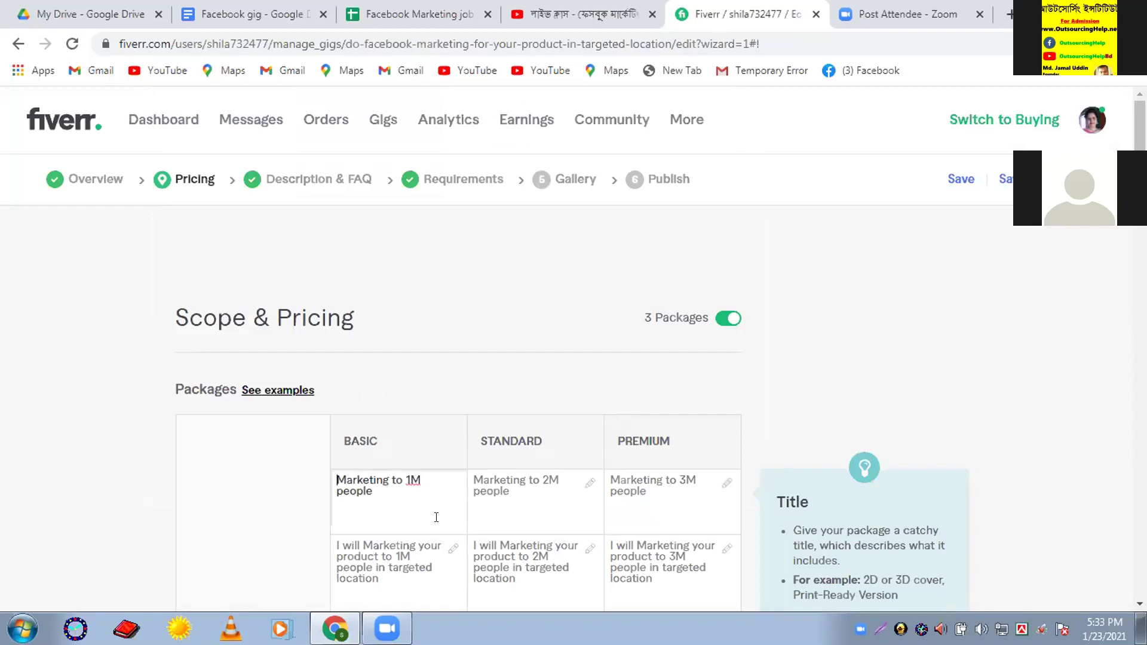
key(ctrl+a)
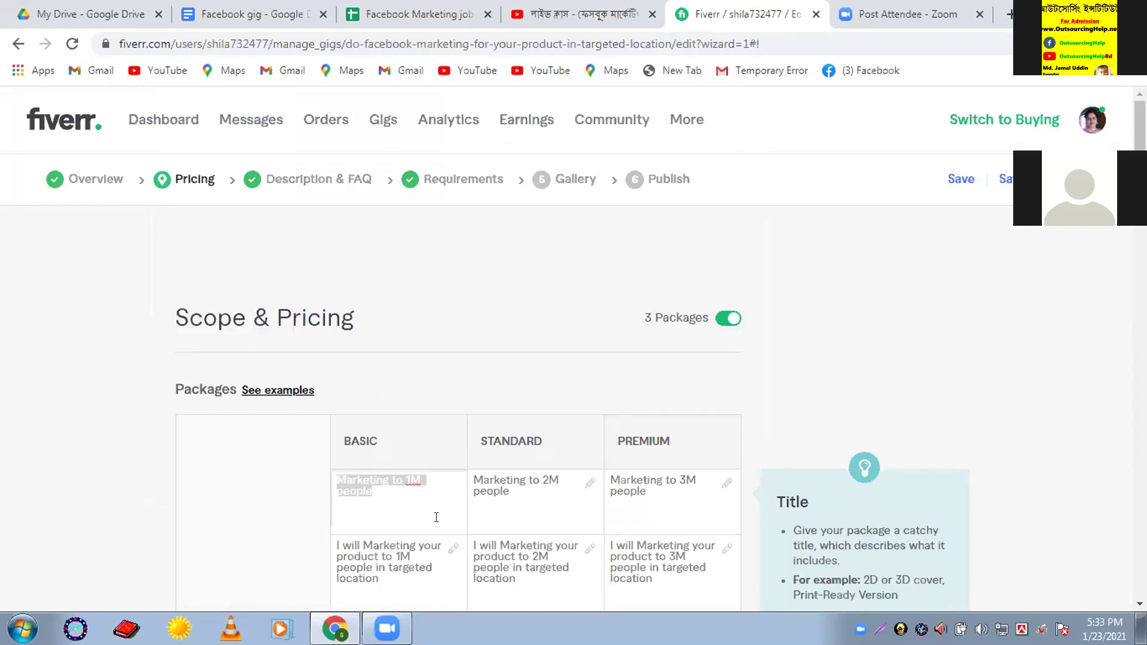
text(1M)
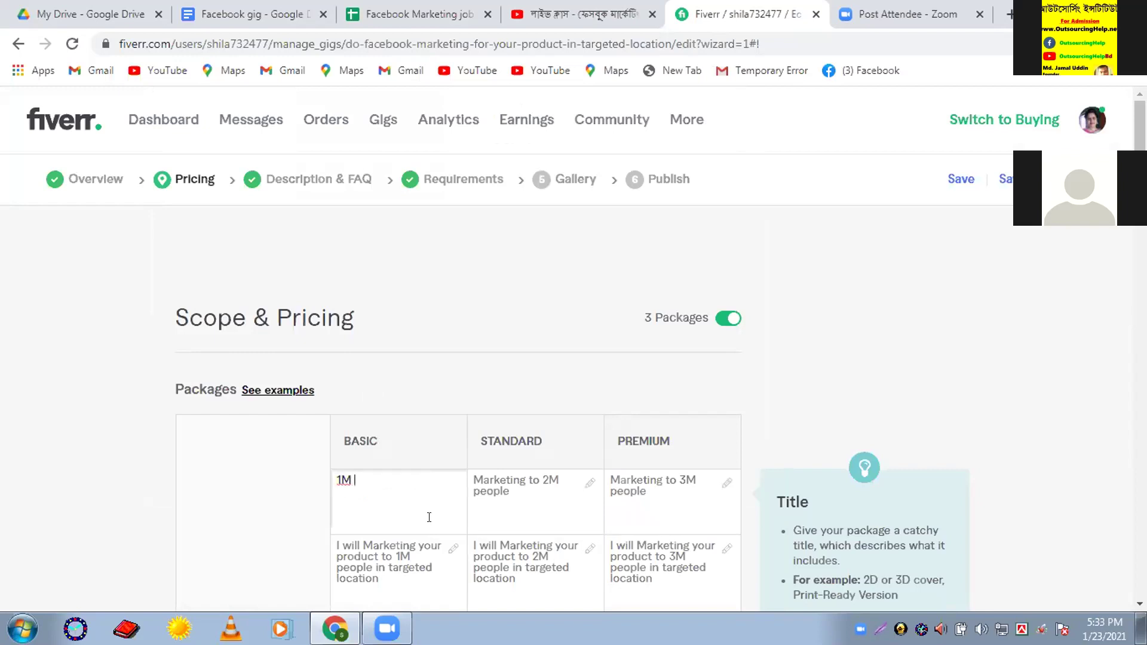
text( Facebook Marketing)
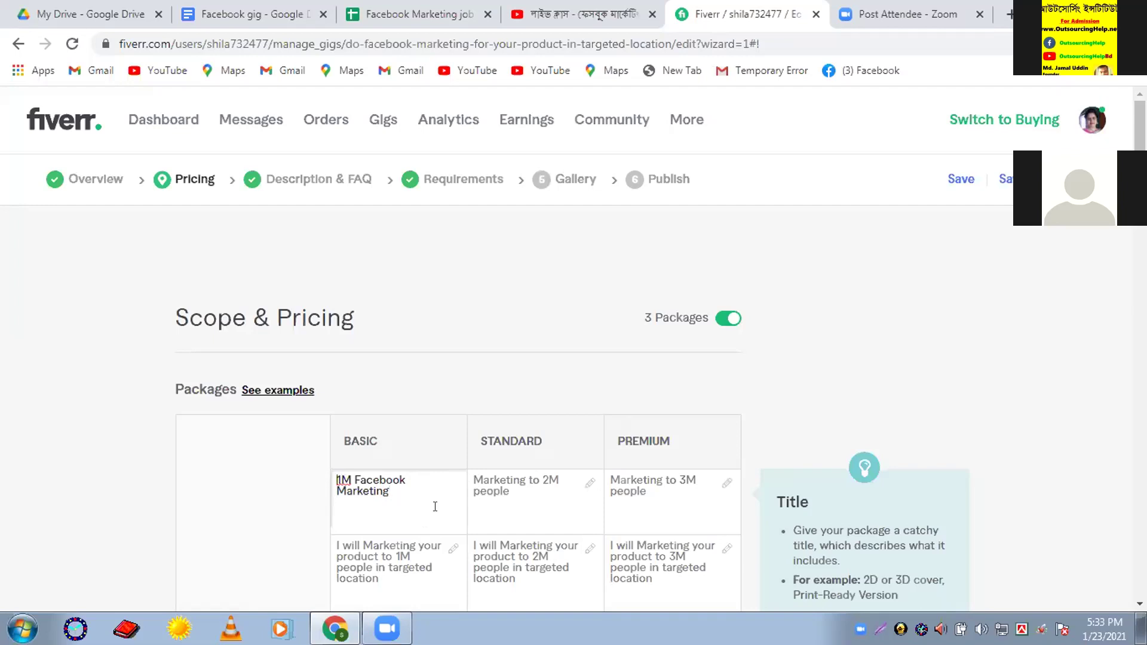
Copy the Basic package title over the existing Standard and Premium package titles
key(ctrl+a)
key(ctrl+c)
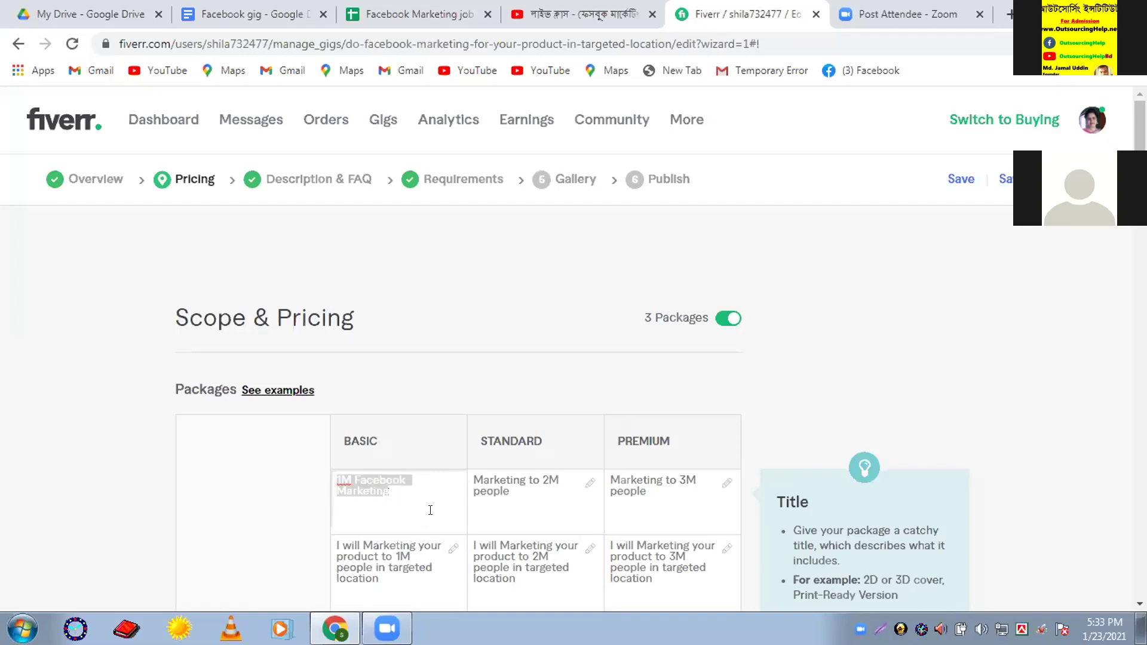
click(496, 492)
key(ctrl+a)
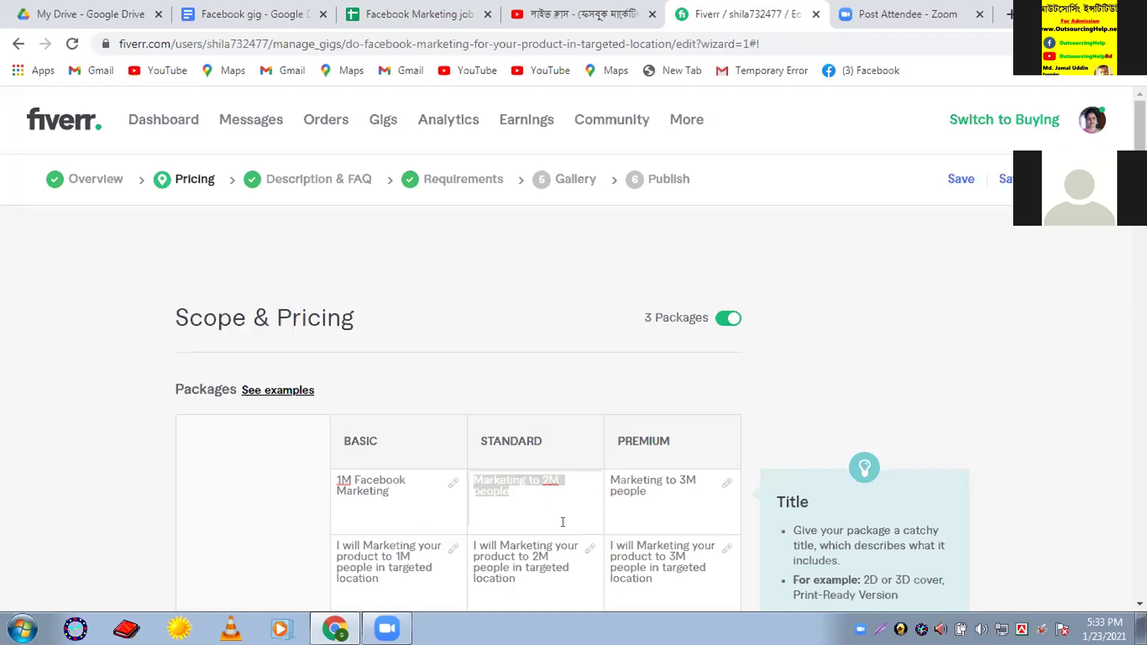
key(ctrl+v)
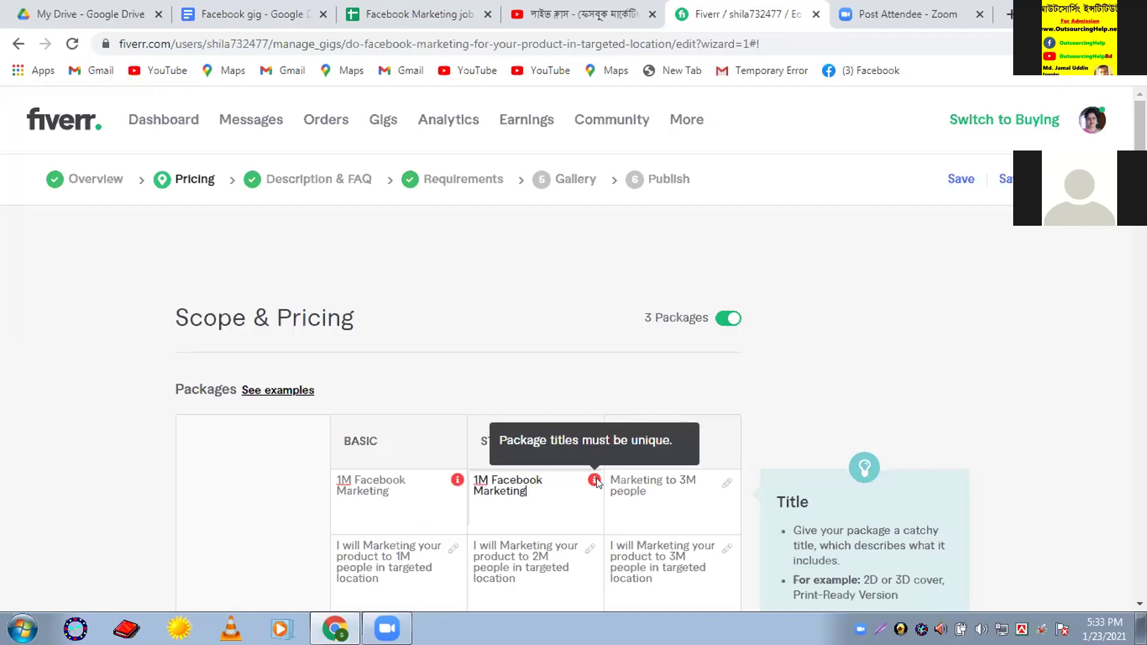
click(639, 491)
key(ctrl+a)
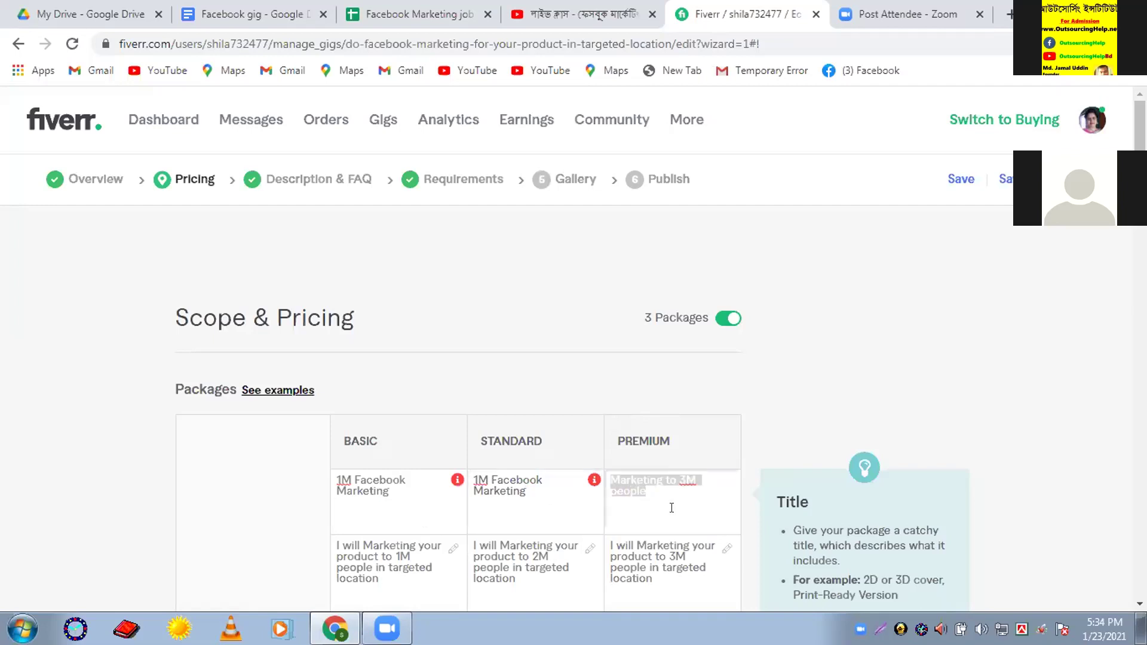
key(ctrl+v)
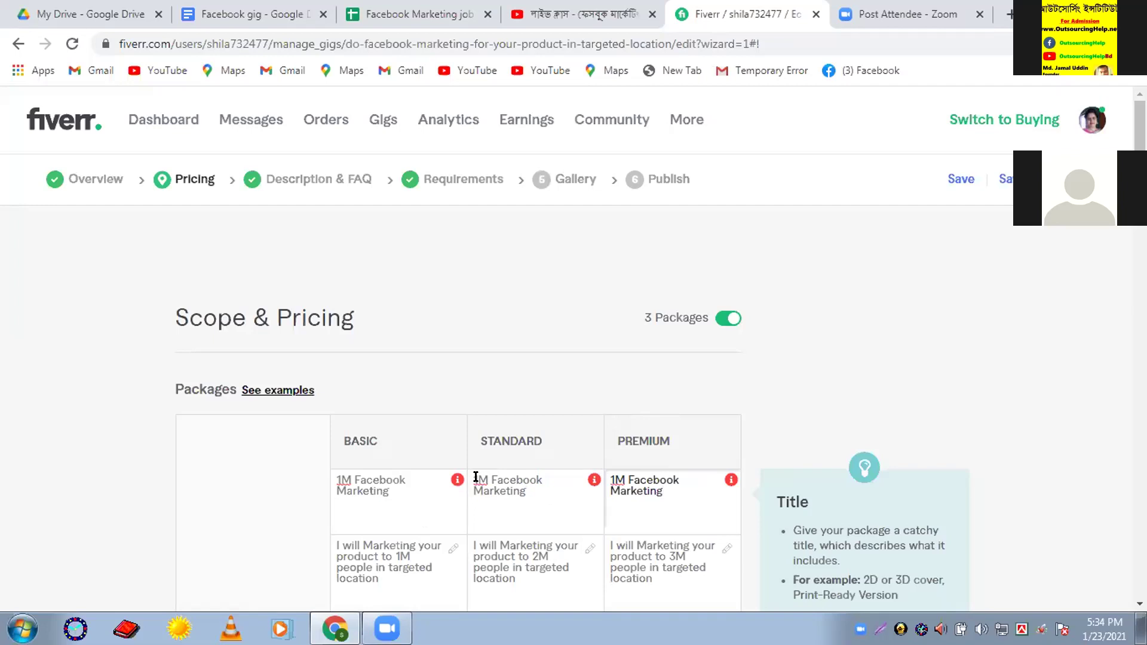
Change the Standard package title to "2M Facebook Marketing" and the Premium title to "3M Facebook Marketing"
click(507, 481)
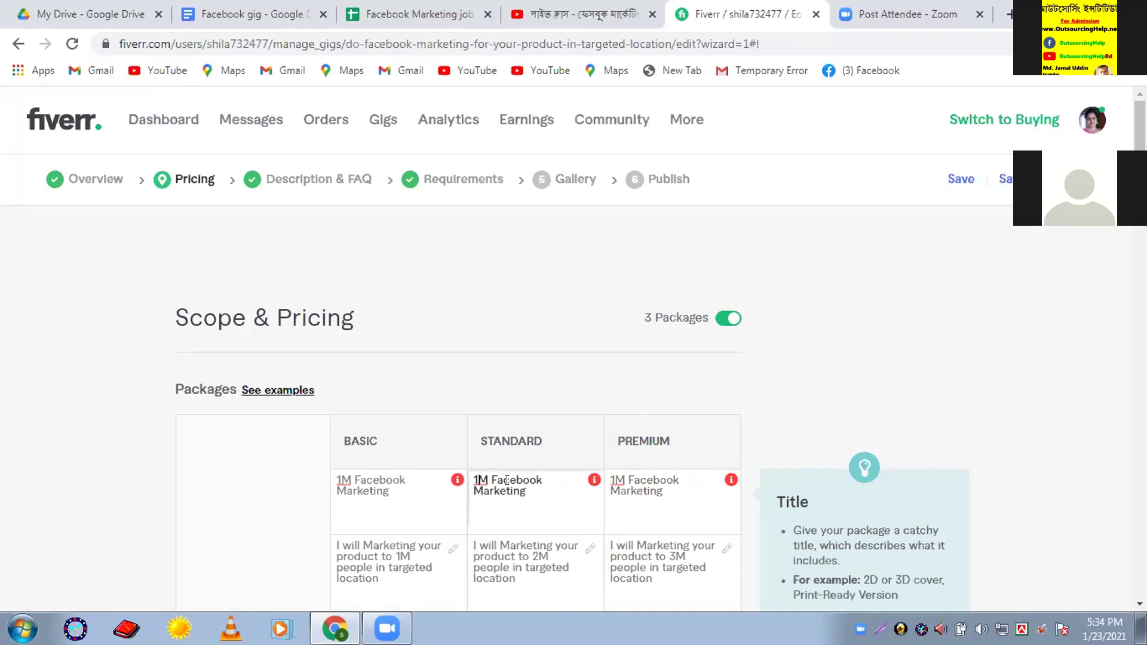
key(BackSpace)
text(2)
click(625, 484)
key(BackSpace)
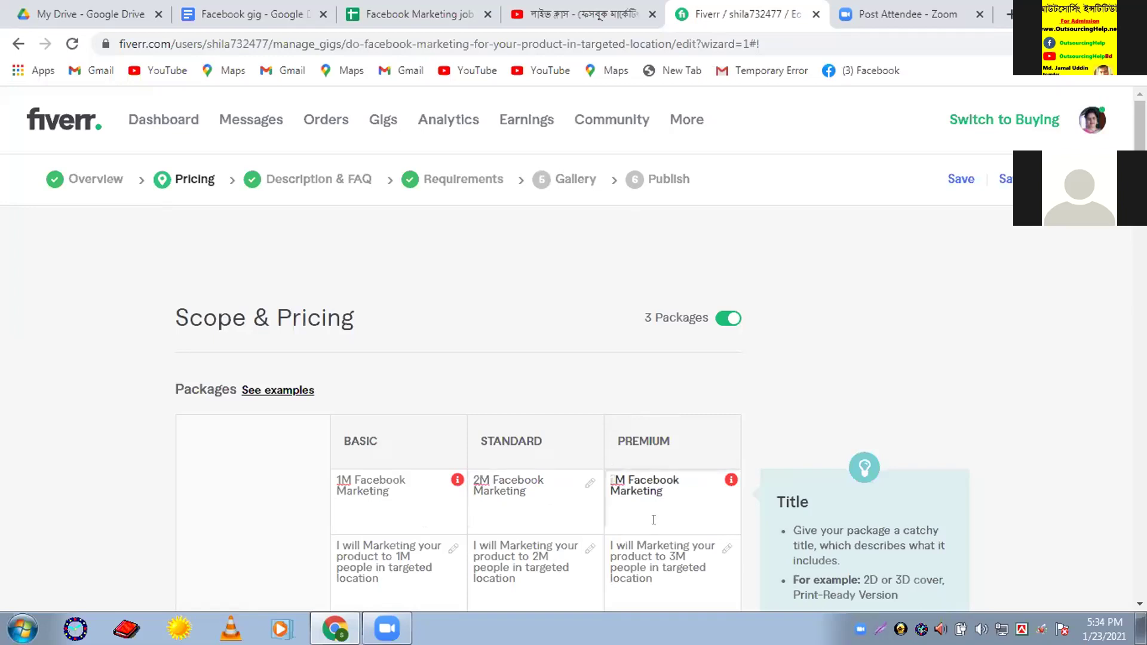
text(3)
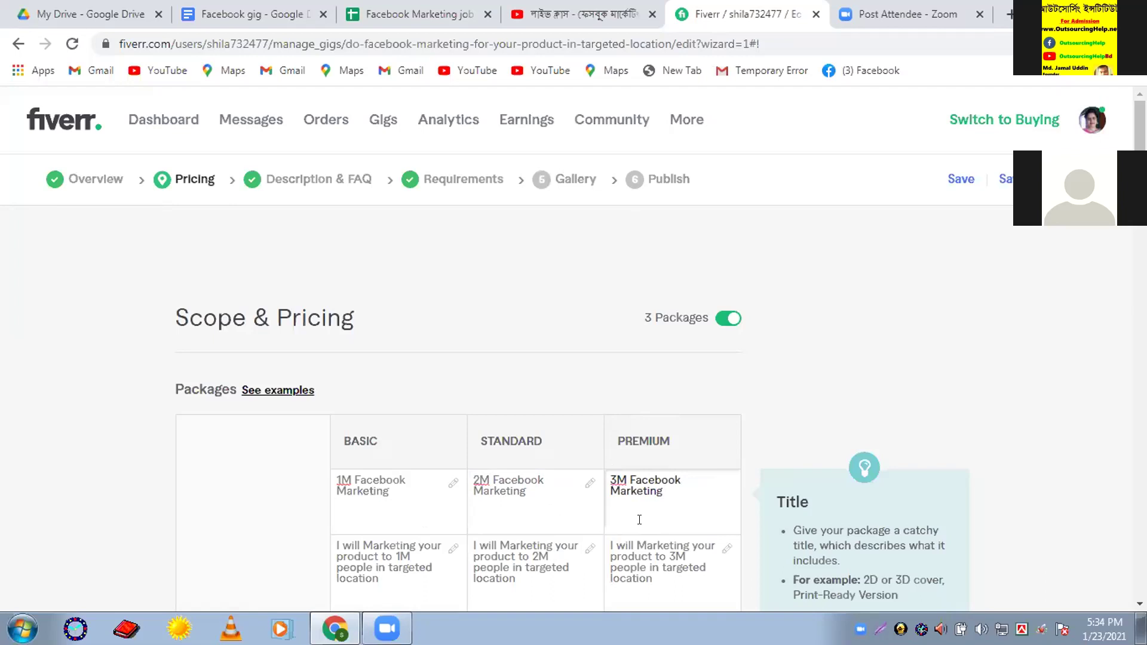
click(244, 511)
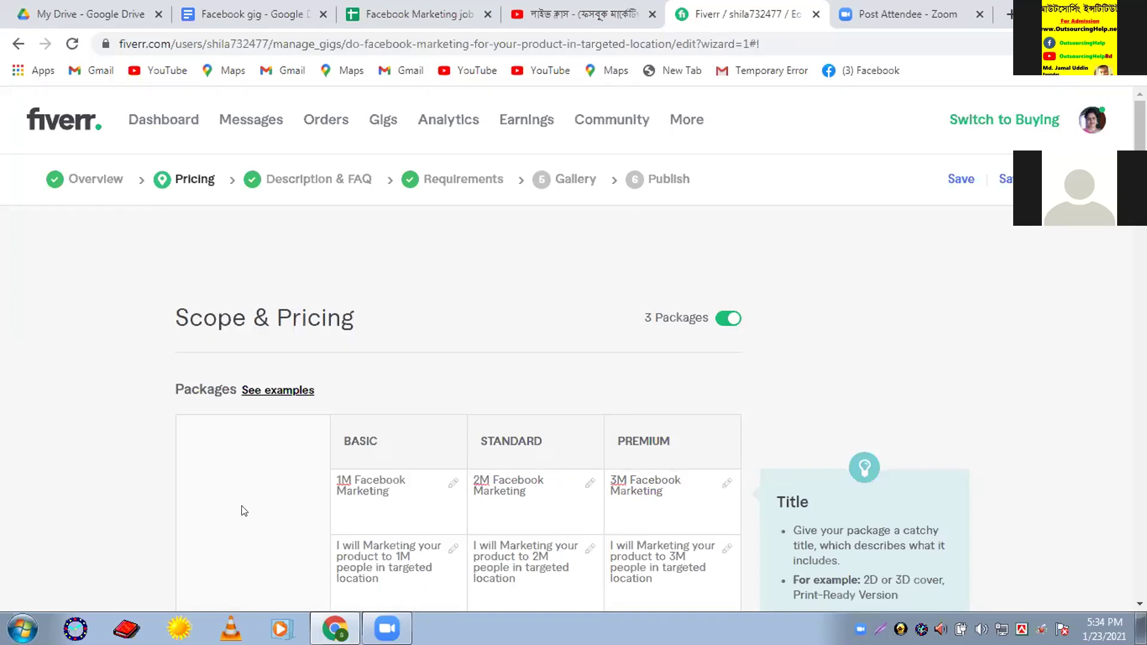
Replace the Basic package description with "Active User, Attractive product description, custom Image,"
scroll(244, 511, down, 3)
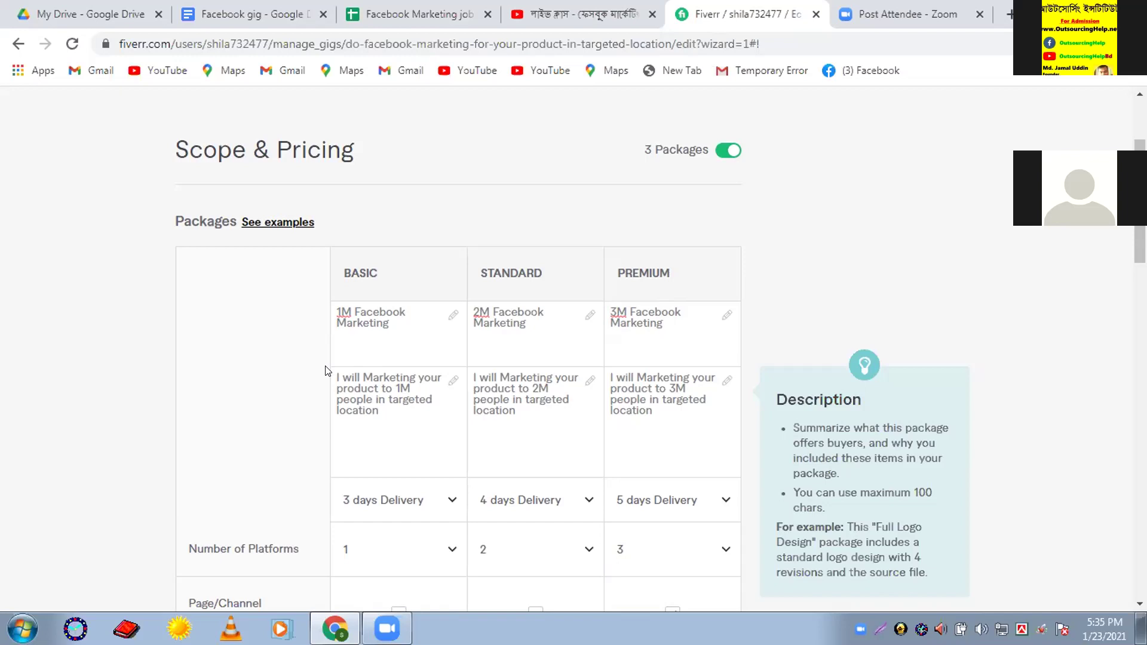
drag(335, 375, 439, 429)
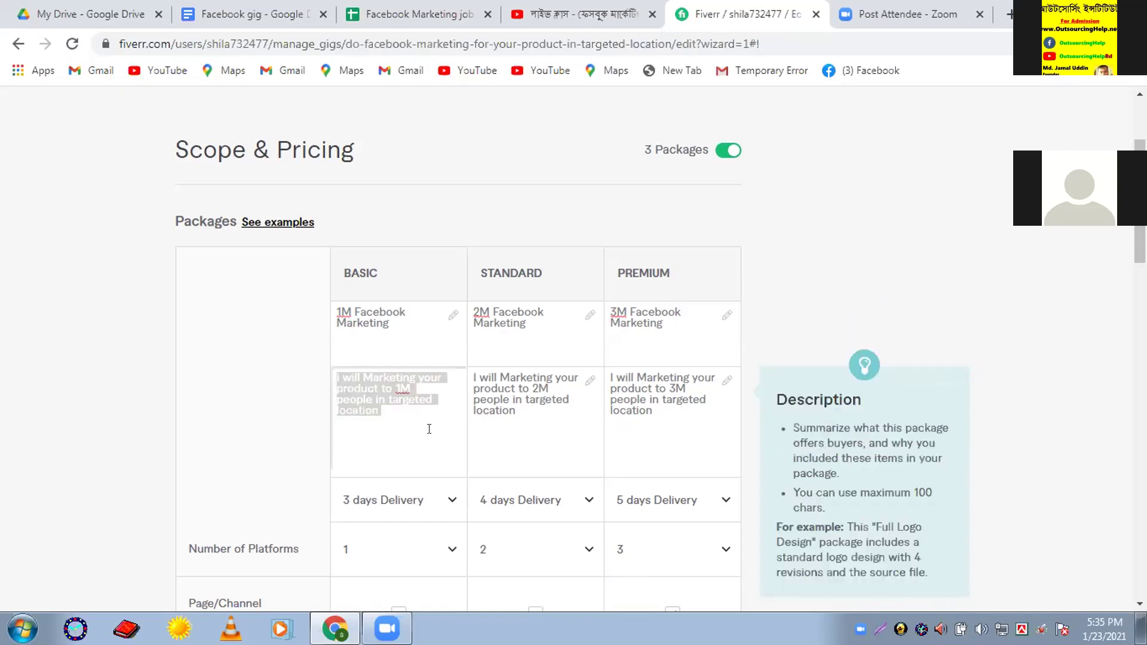
text(Ac)
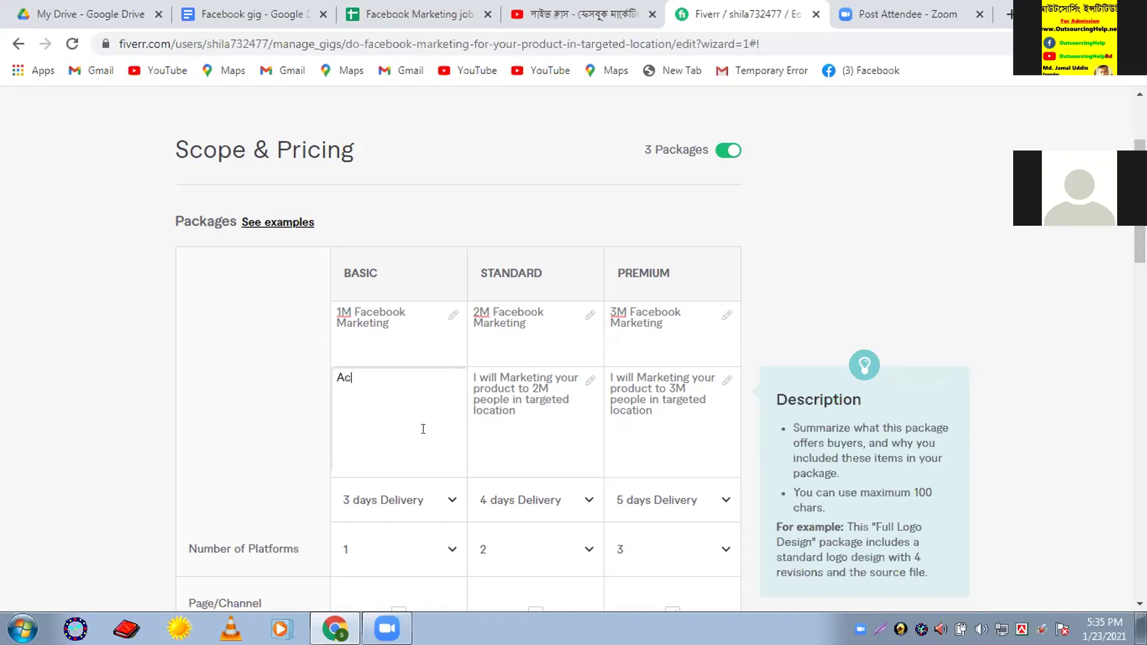
text(tive User, Attractive )
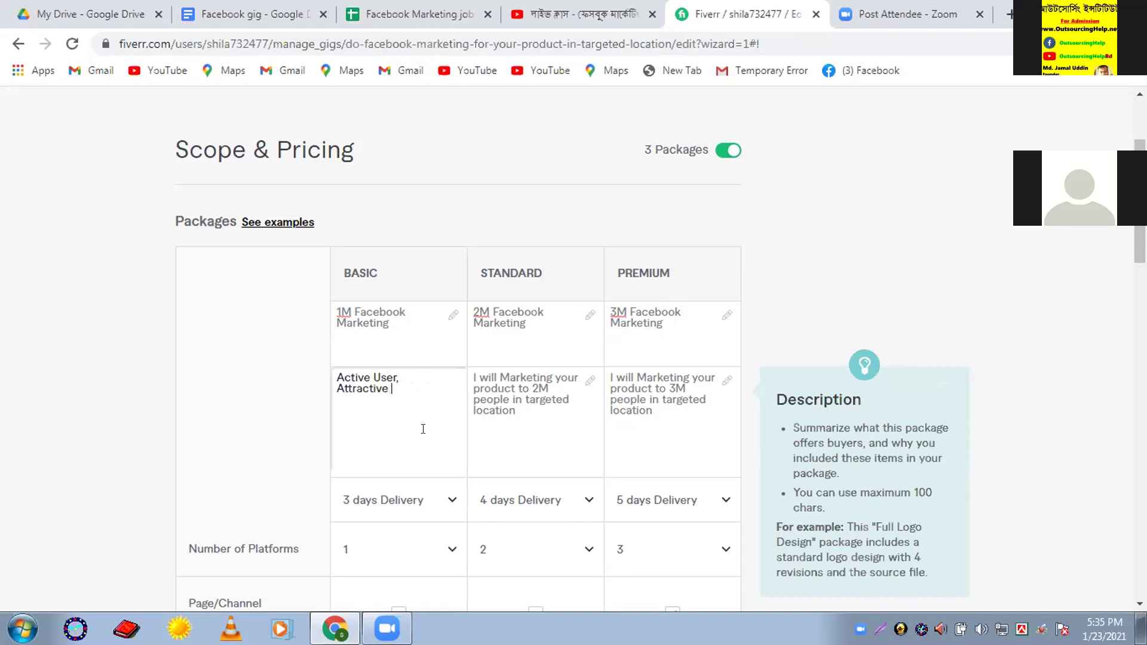
text(product description, c)
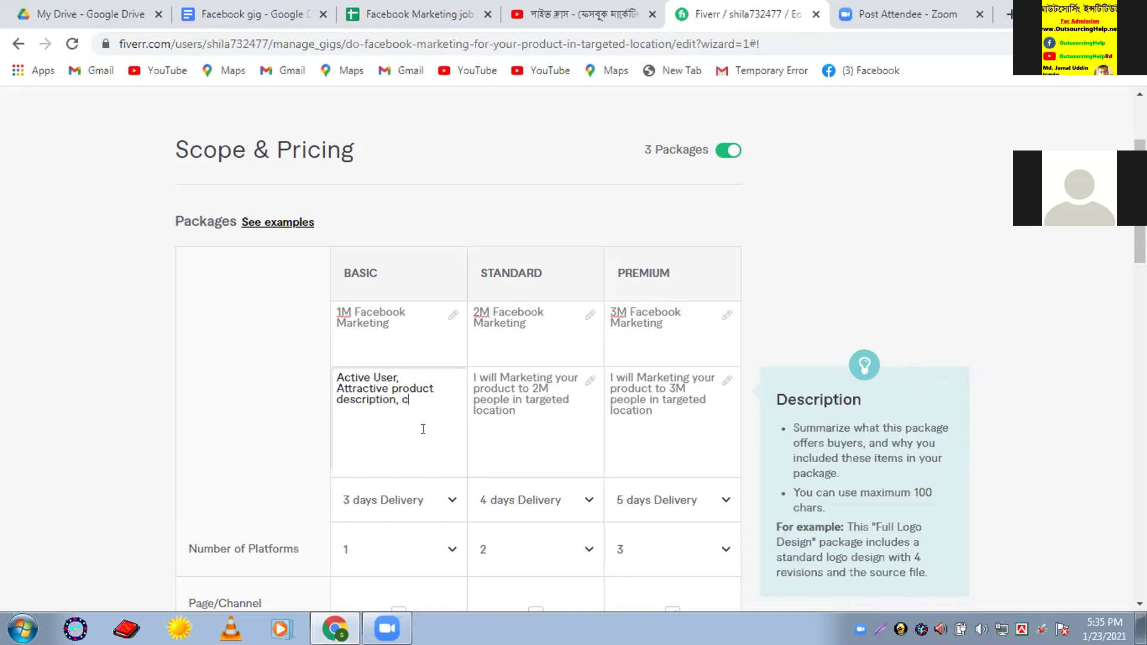
text(ustom )
text(l)
text(mage,)
Extend the Basic package description with "Mainly in USA, UK and Canada, Follow FB"
text( Mainl)
text(y)
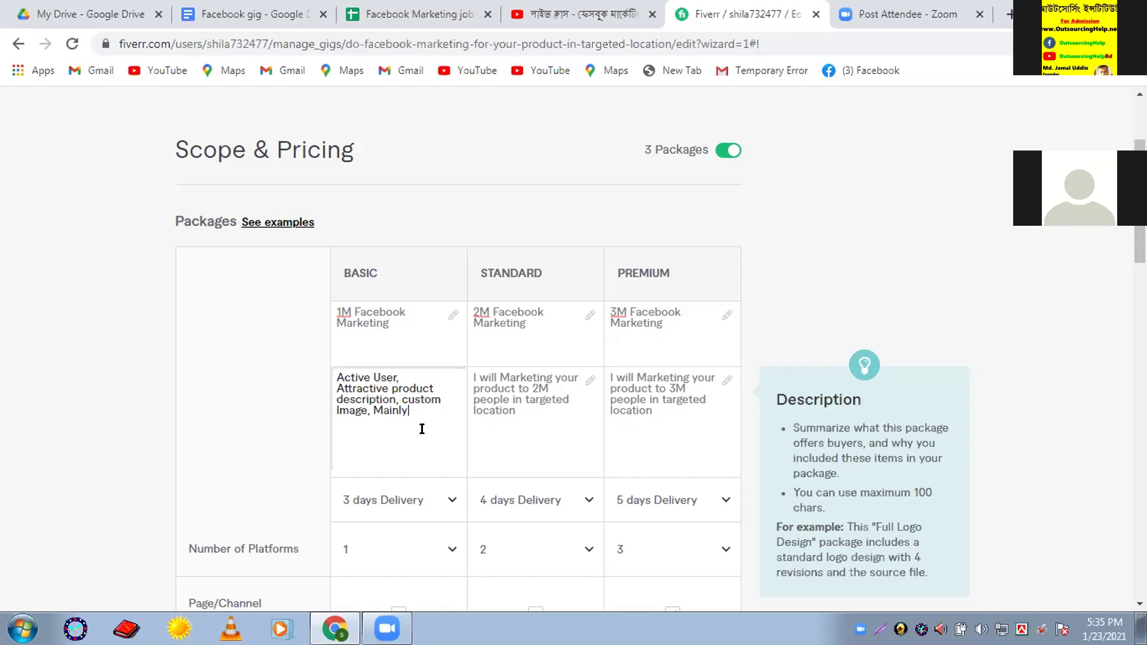
text( in USA,)
text(and Canada,)
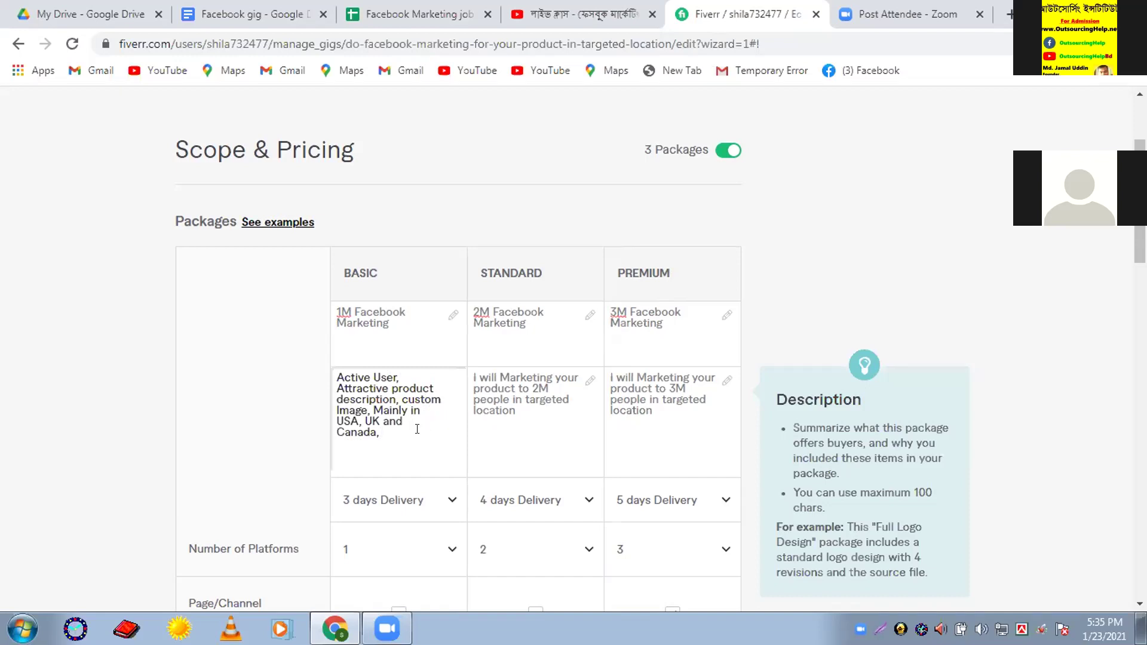
text( Fo)
text(llow)
text( FB)
text( R)
key(BackSpace)
key(BackSpace)
click(275, 414)
Include Content Creation in the Basic package and exclude Schedule Posts from the Basic and Standard packages
scroll(275, 414, down, 2)
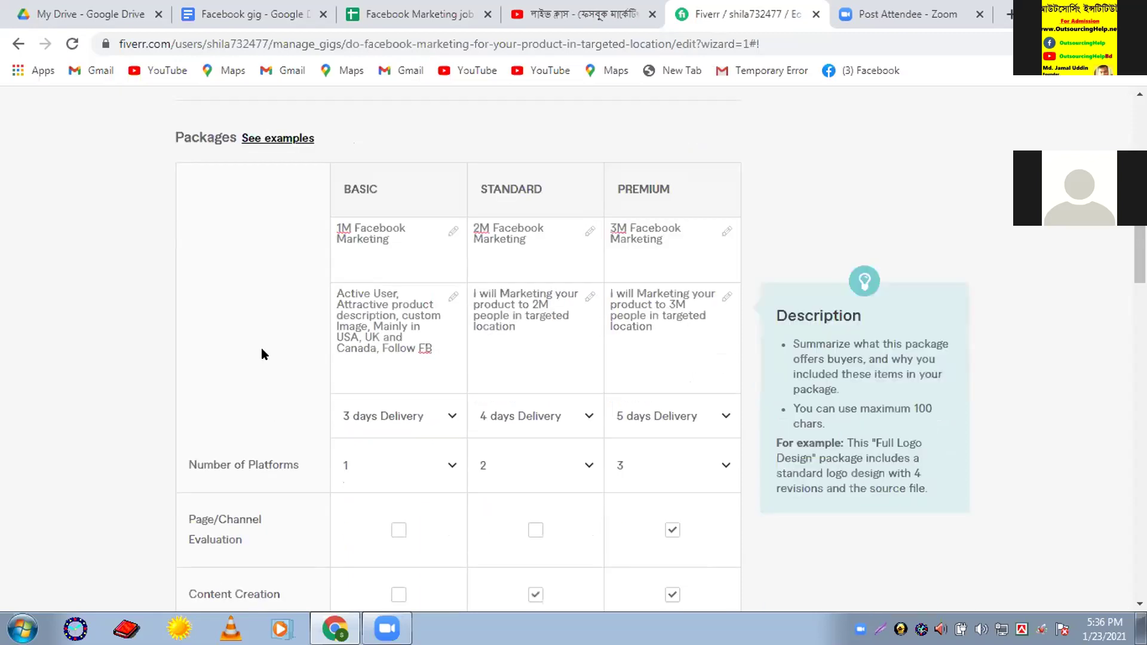
scroll(263, 352, down, 4)
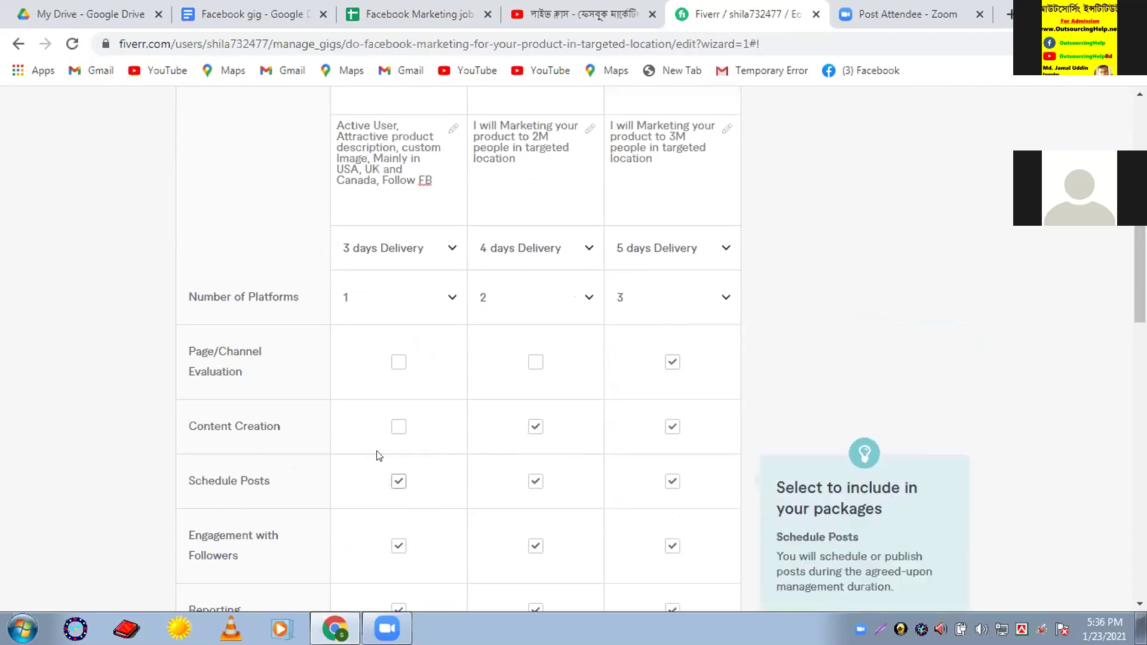
click(398, 427)
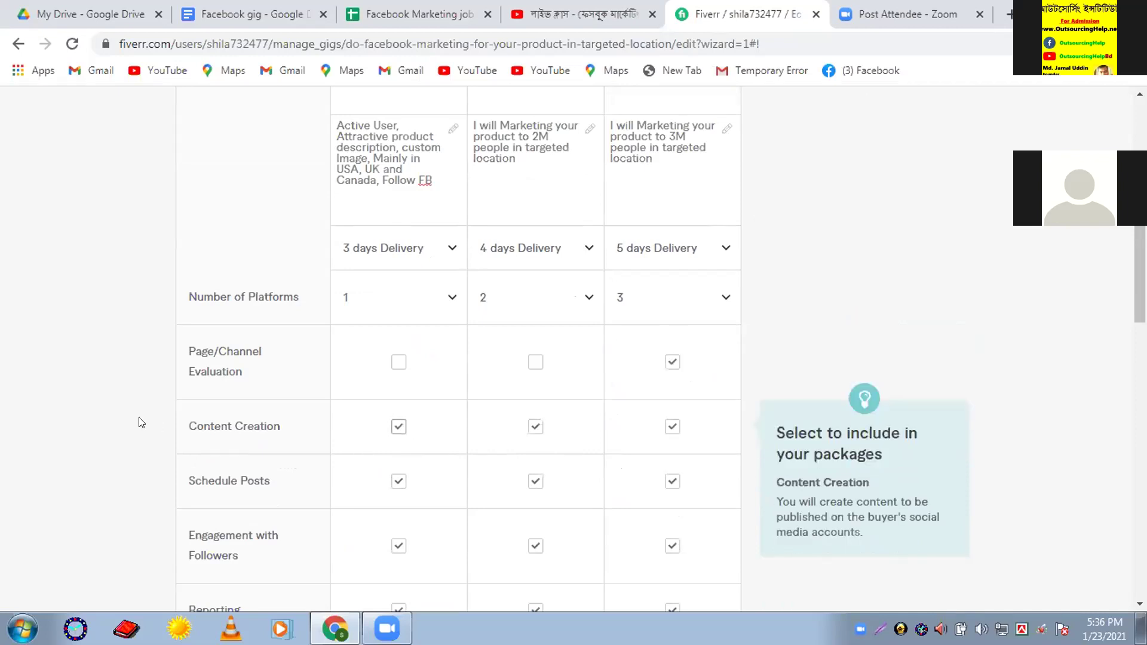
scroll(220, 426, down, 3)
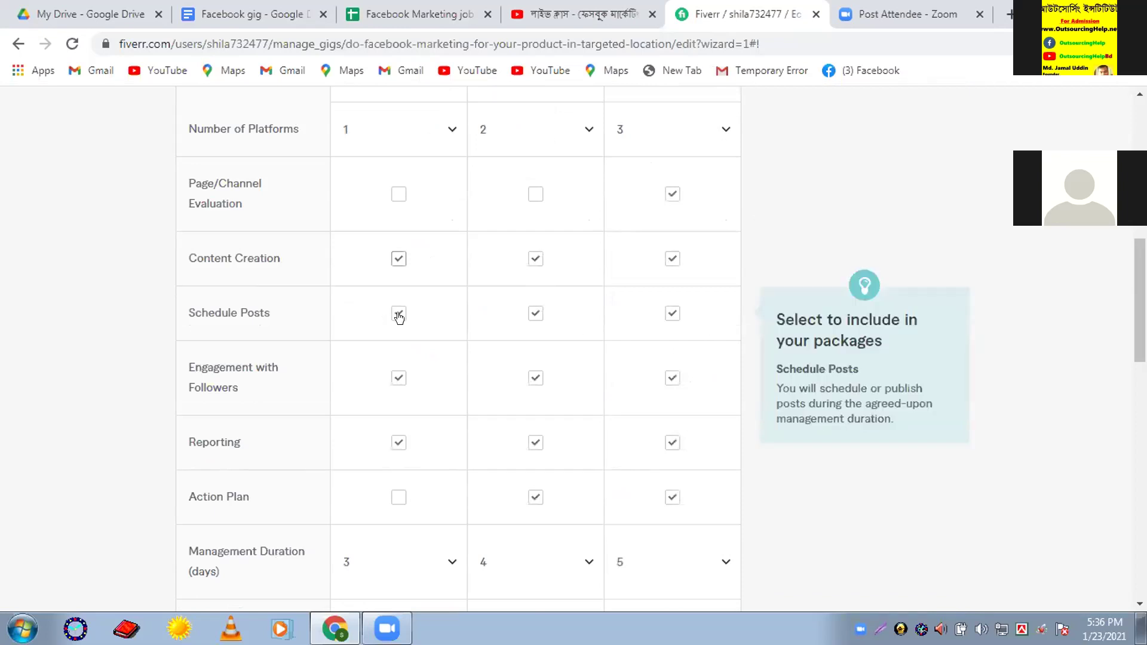
click(536, 314)
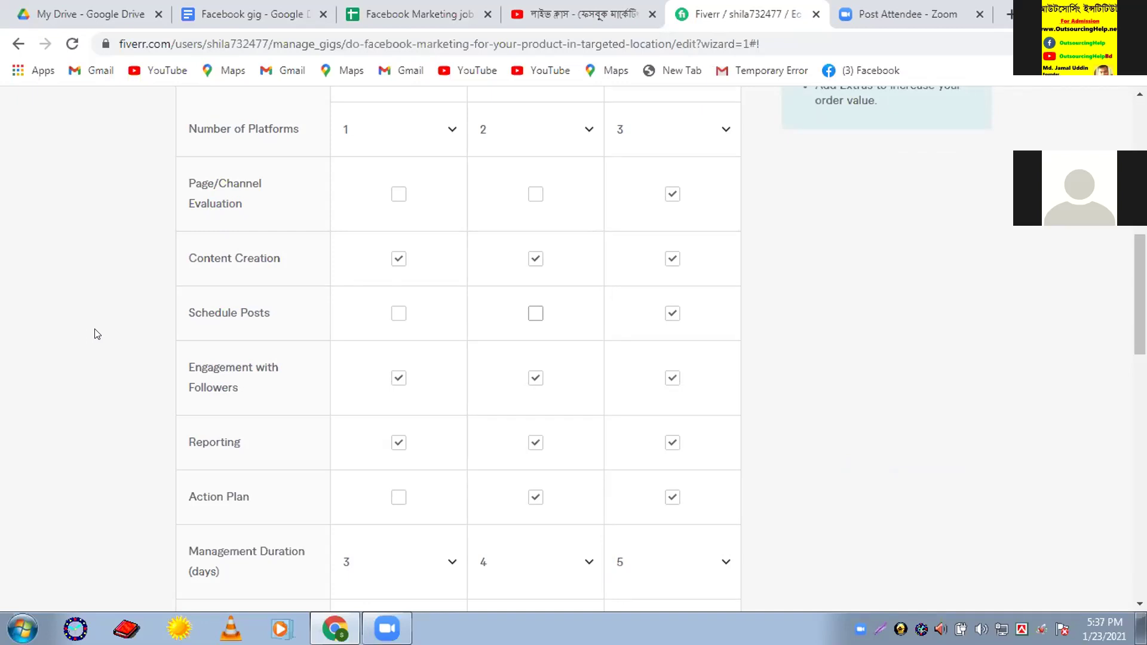
Review the package table, then save the pricing and continue to the gig's description
scroll(97, 334, down, 1)
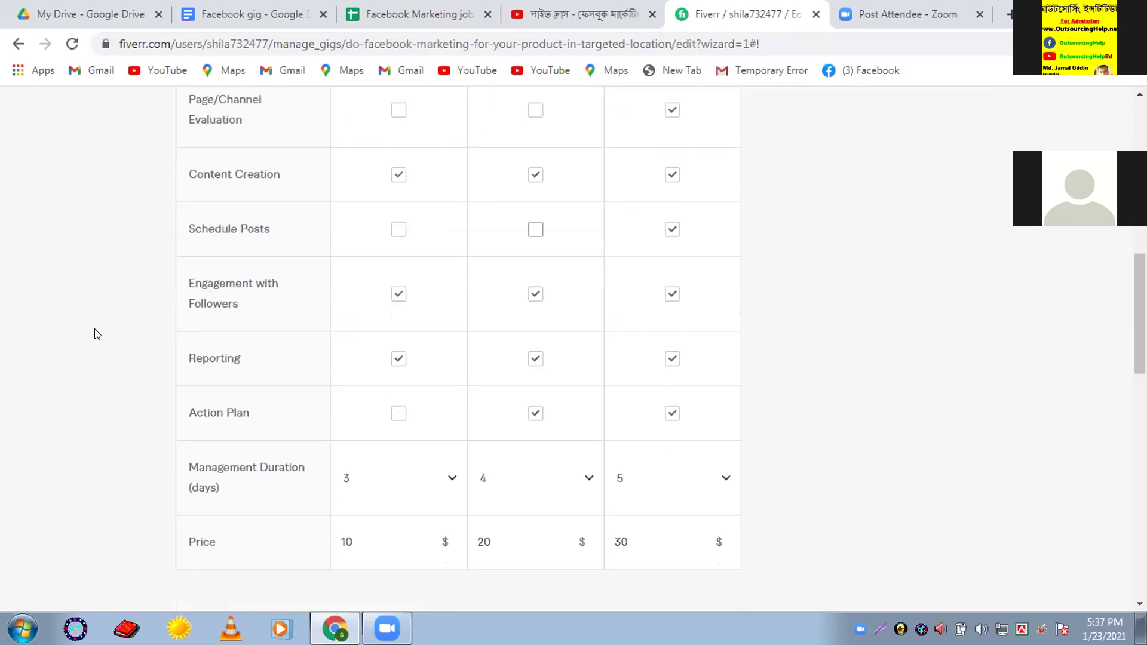
scroll(97, 334, up, 2)
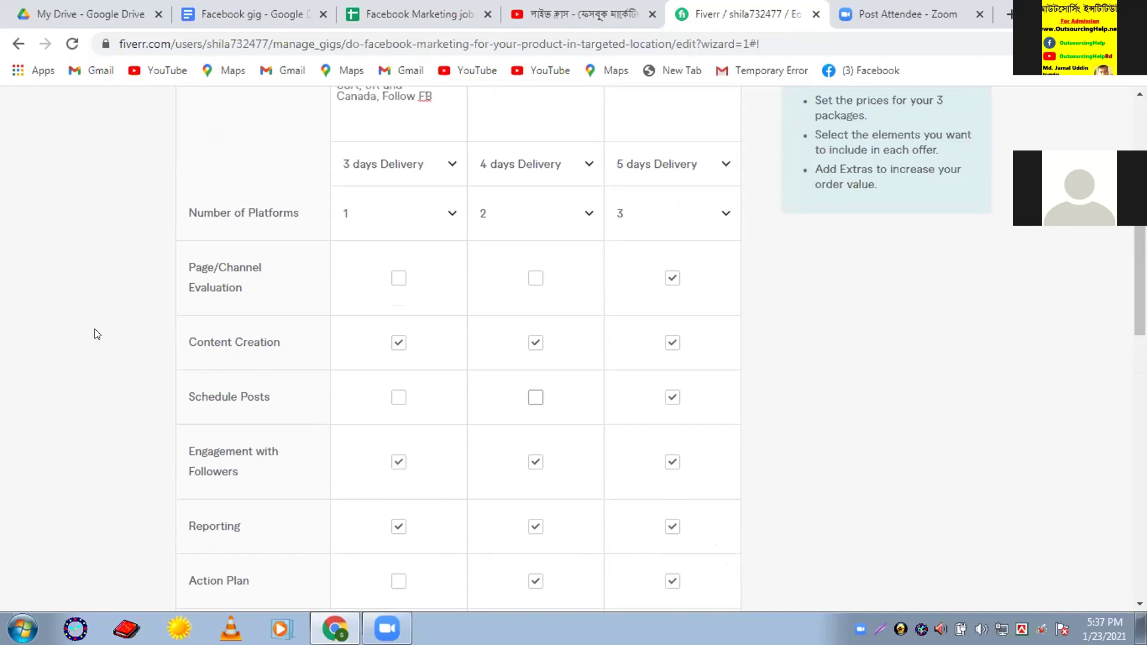
scroll(97, 334, up, 2)
scroll(98, 334, up, 2)
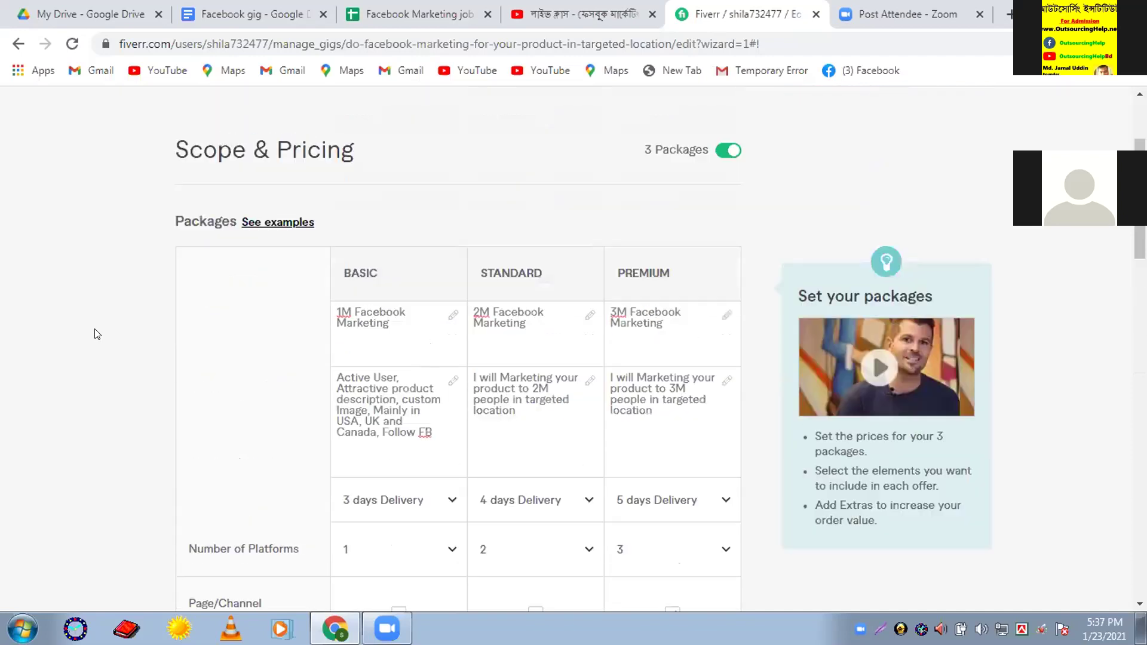
scroll(97, 334, up, 2)
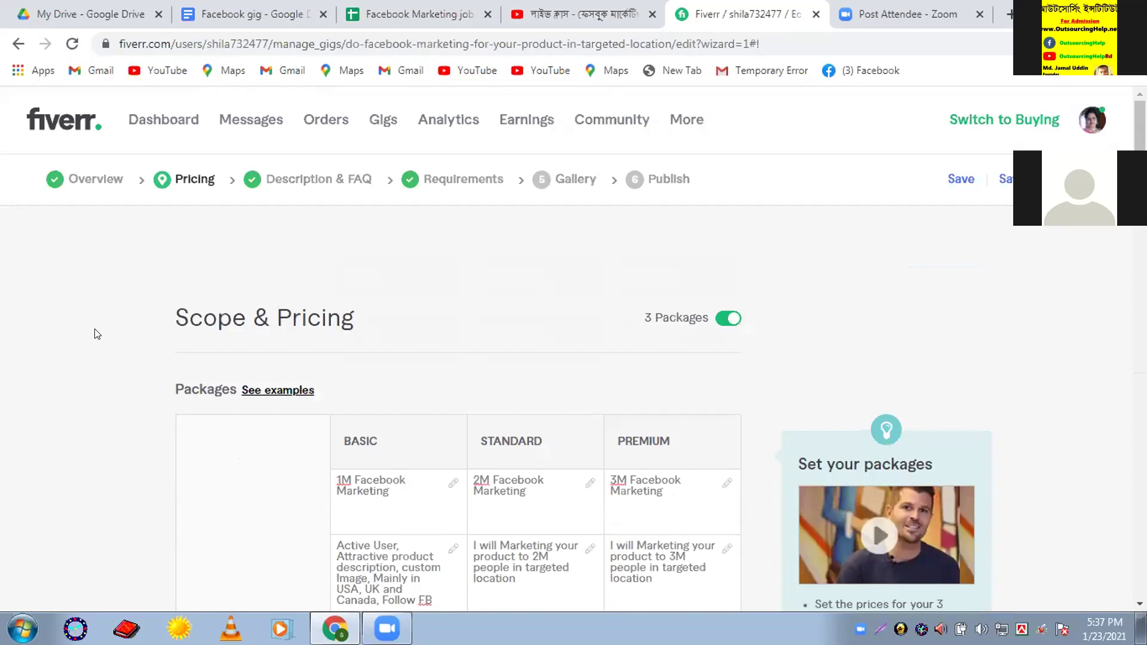
scroll(98, 334, down, 14)
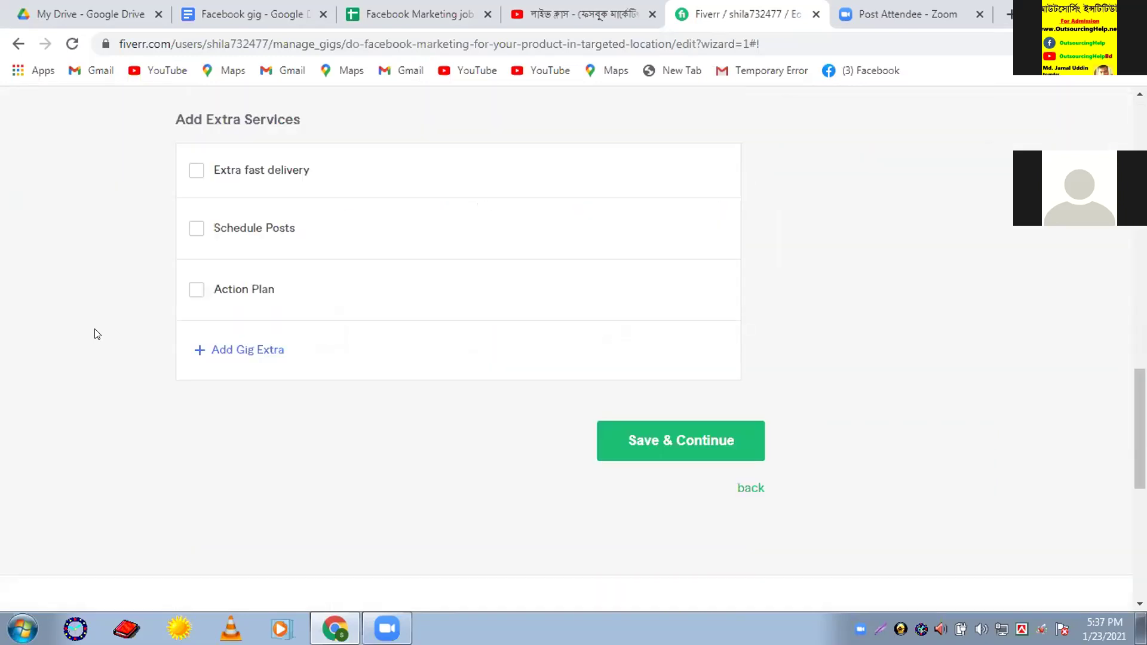
scroll(98, 334, down, 3)
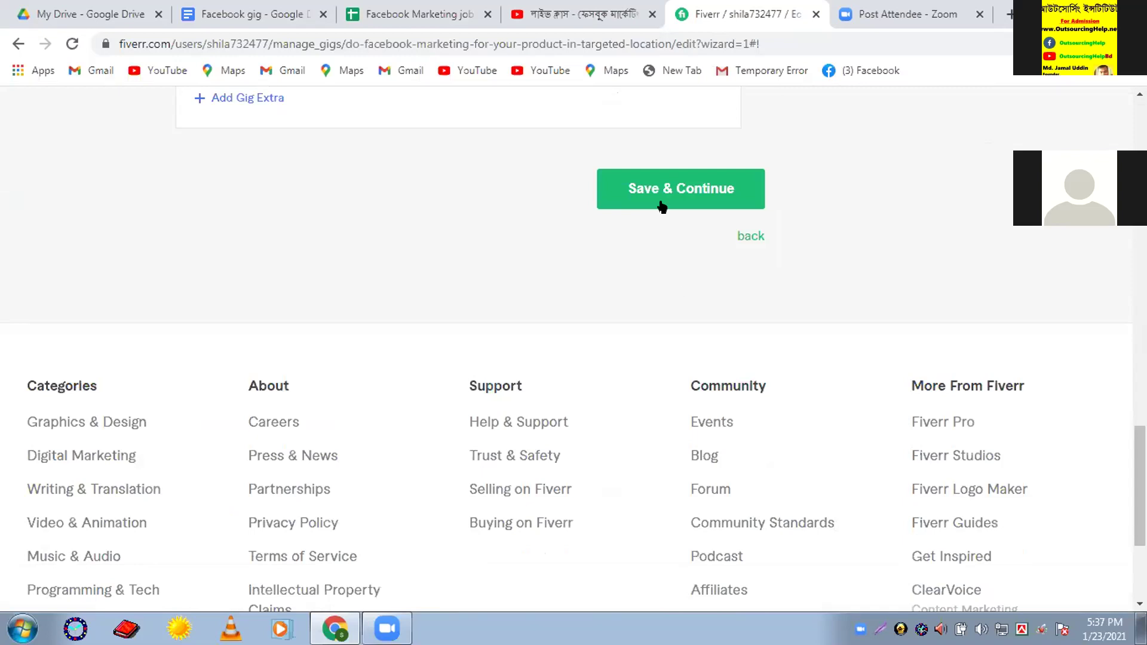
click(666, 183)
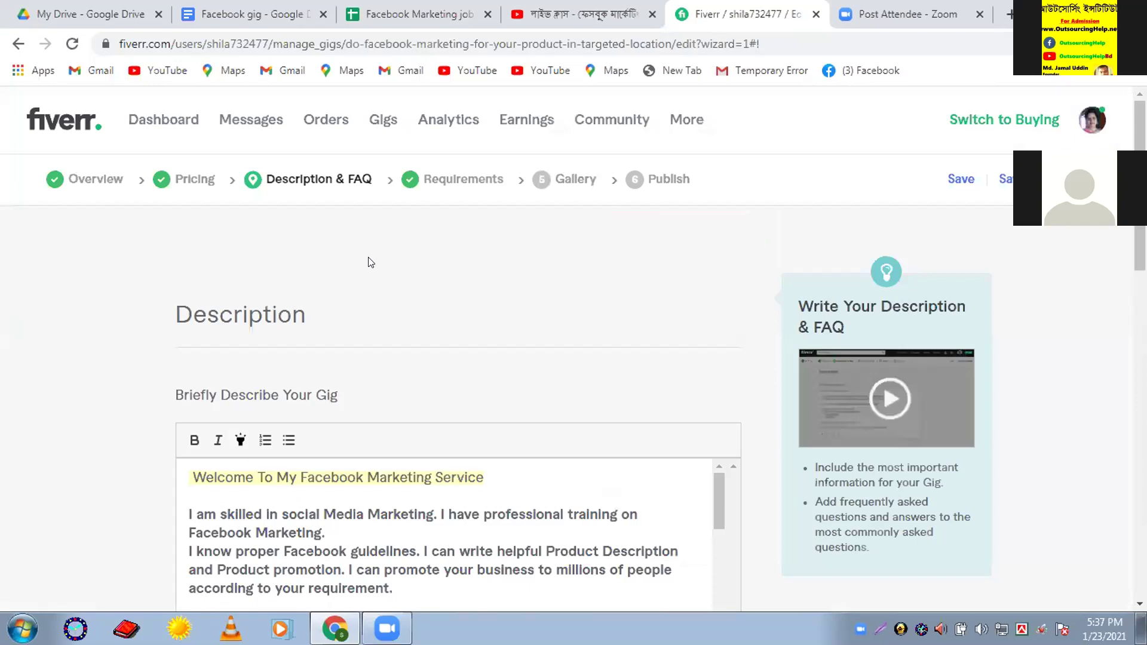
click(492, 491)
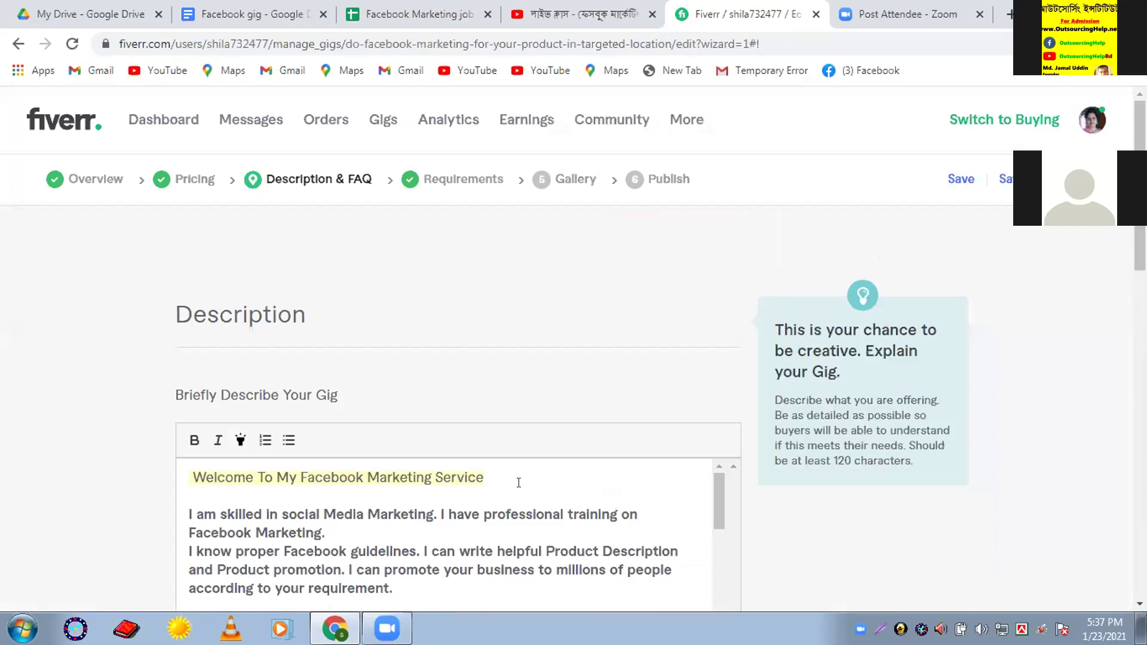
click(107, 462)
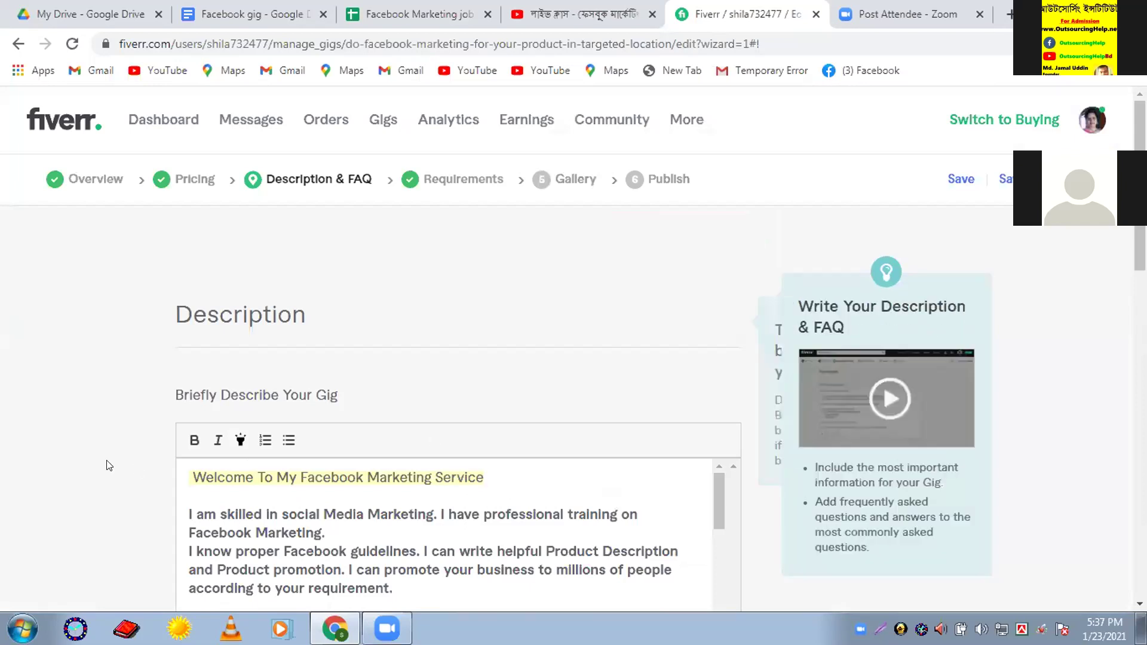
scroll(107, 461, down, 3)
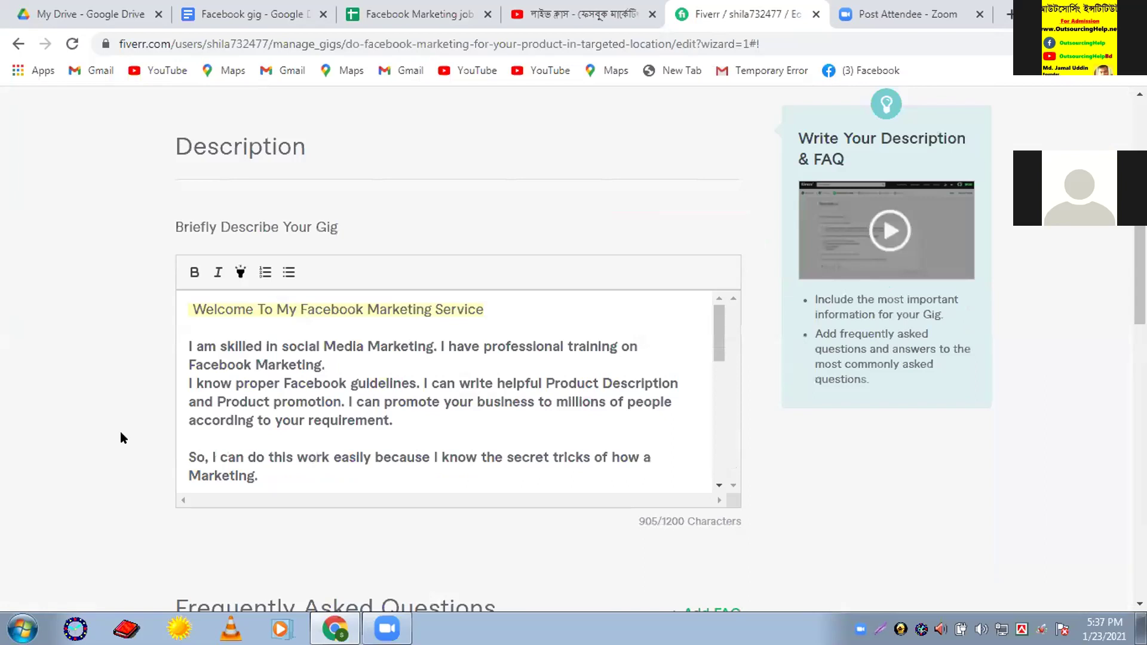
scroll(117, 428, up, 3)
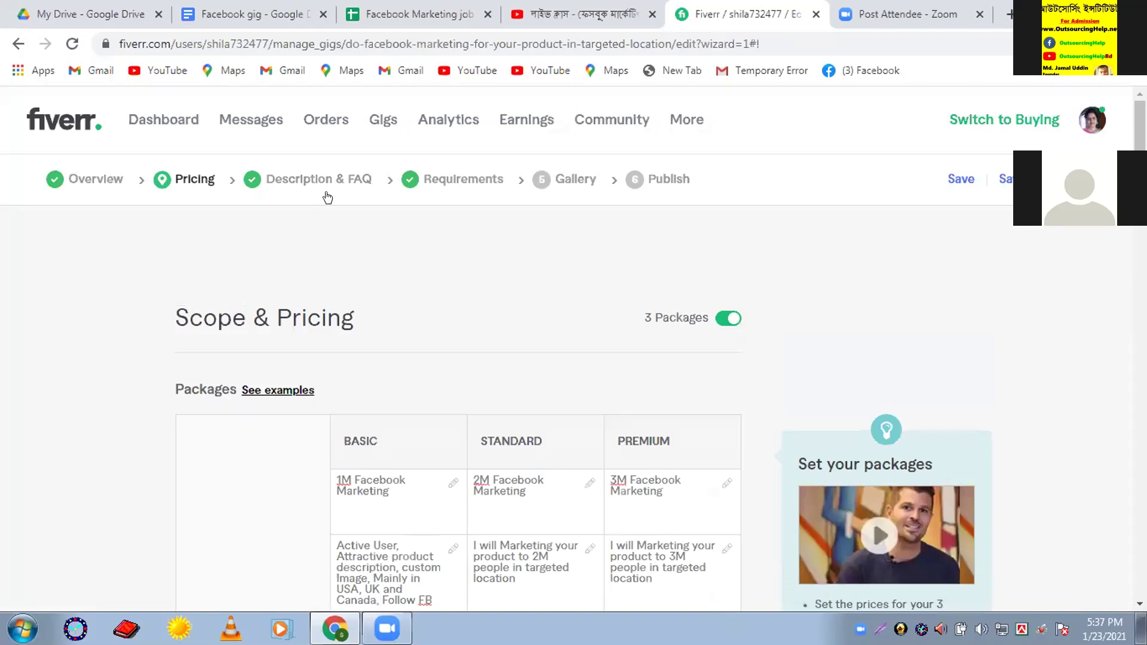
Return to the gig's Description & FAQ section and insert a blank line before the paragraph starting "I know proper Facebook guidelines"
click(301, 184)
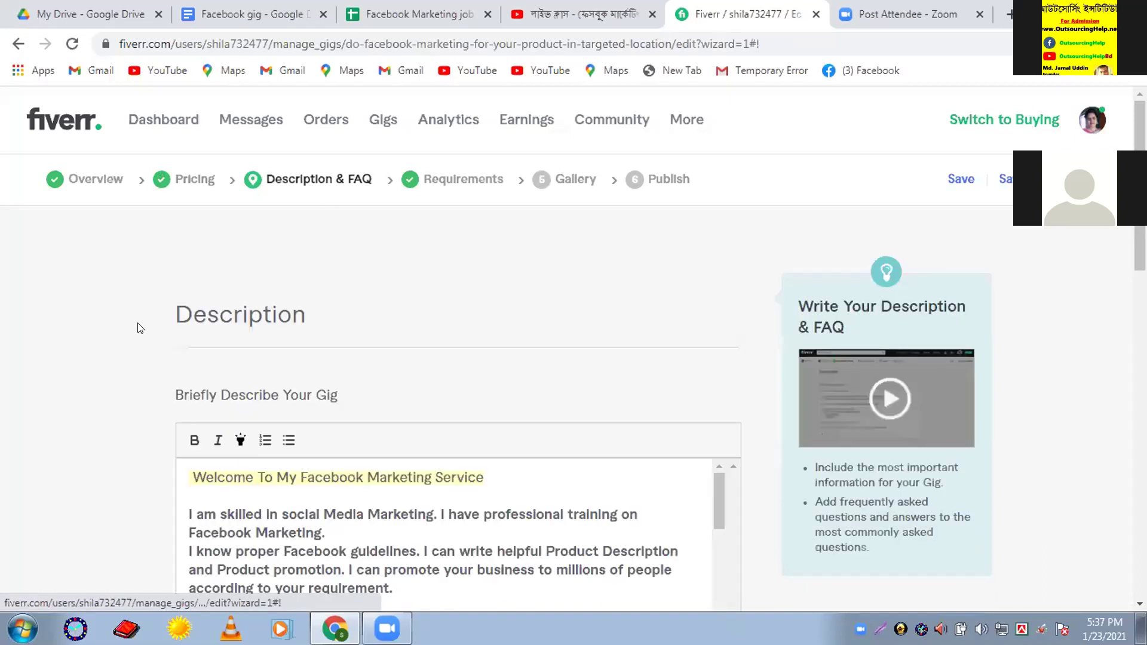
scroll(114, 321, down, 3)
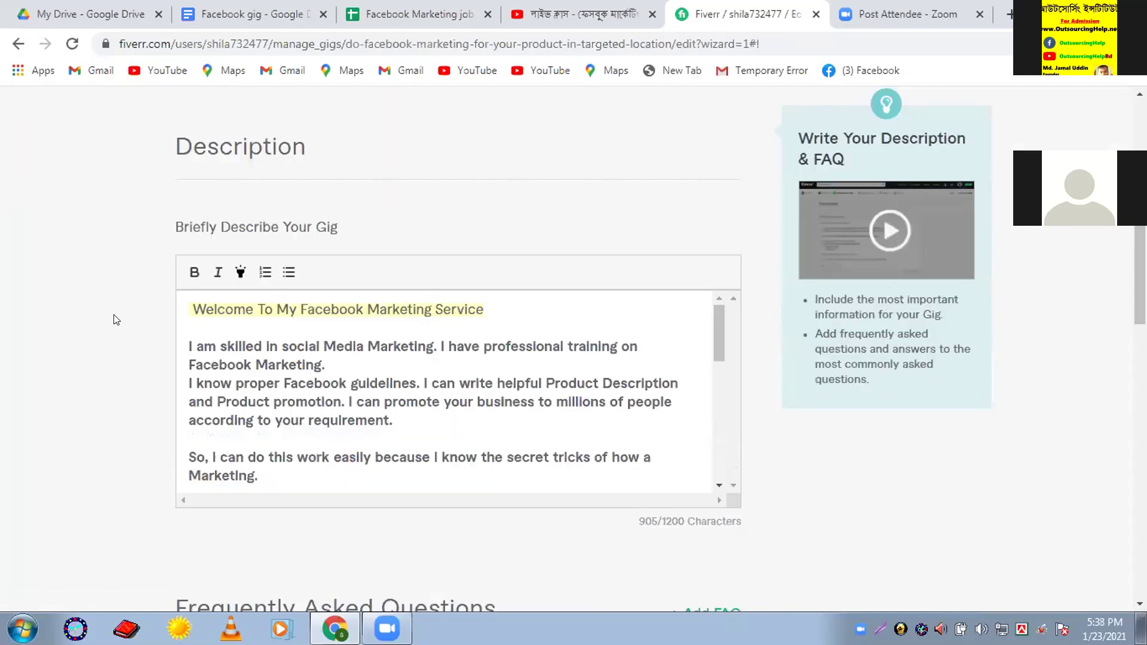
mouse_move(318, 356)
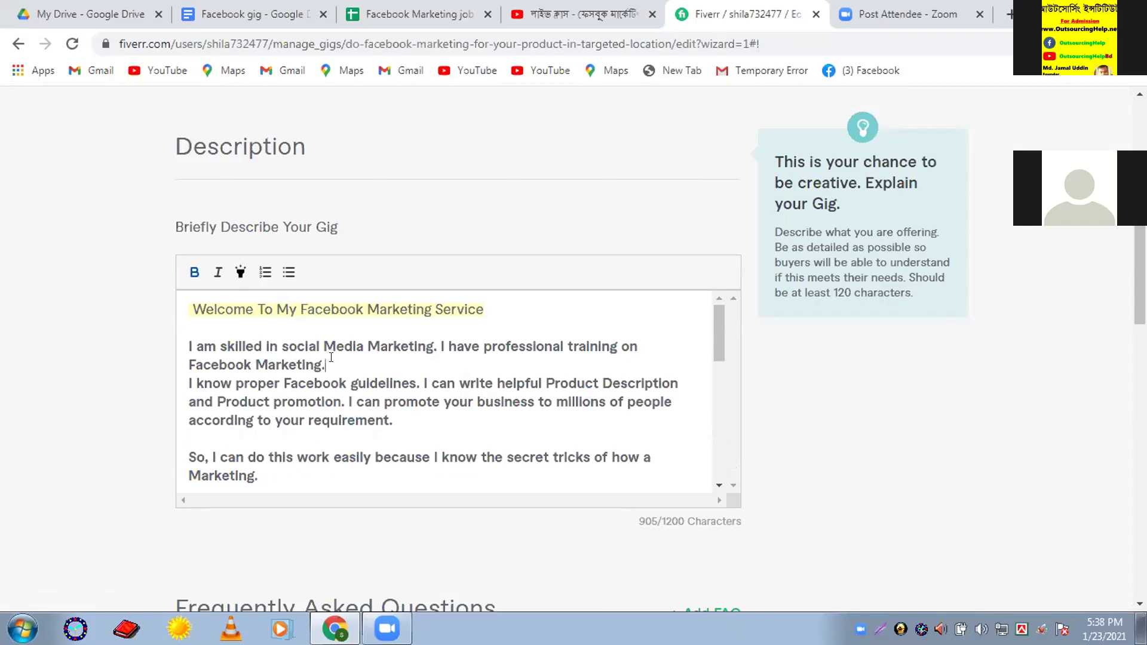
key(Return)
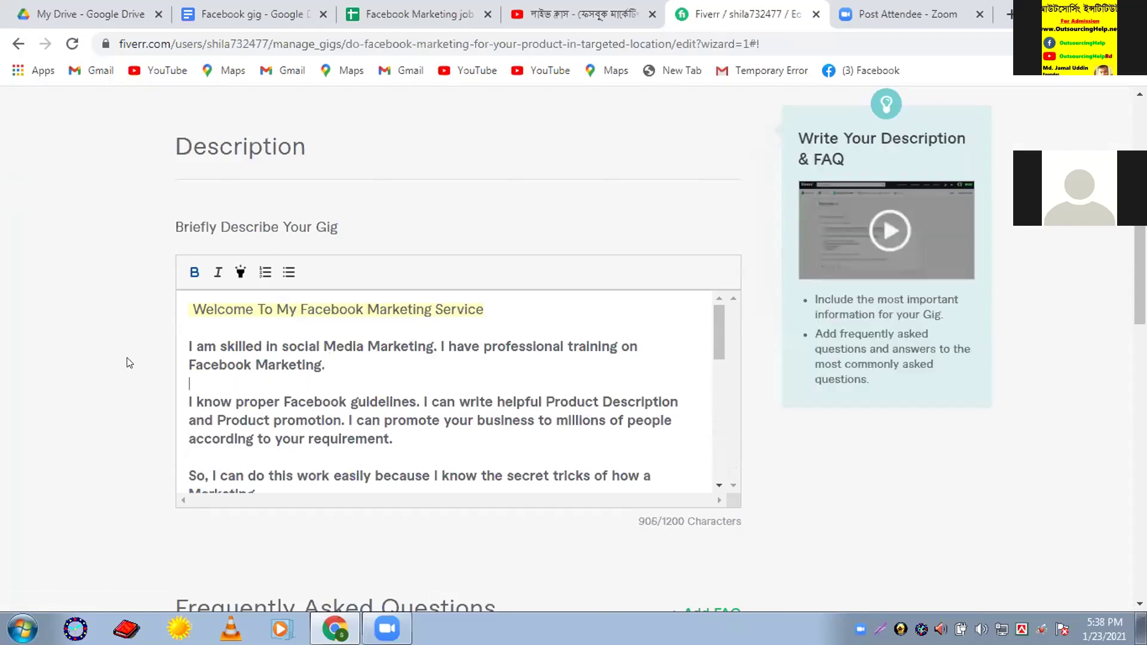
Save the gig description without adding any FAQ and continue to the buyer requirements
scroll(127, 358, down, 3)
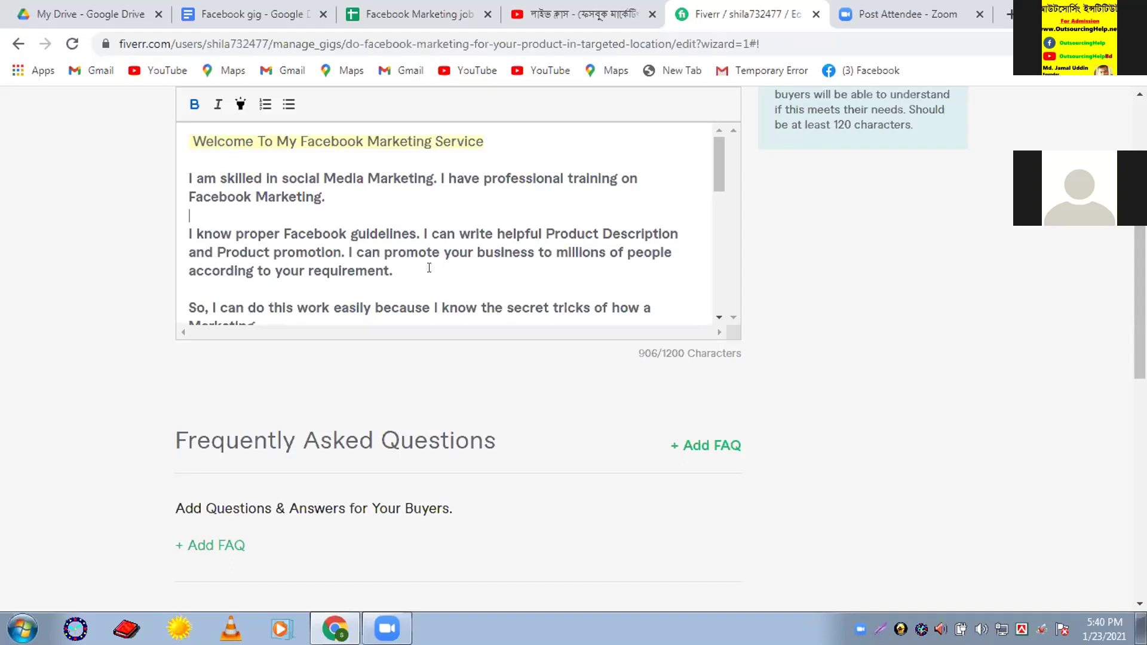
click(100, 262)
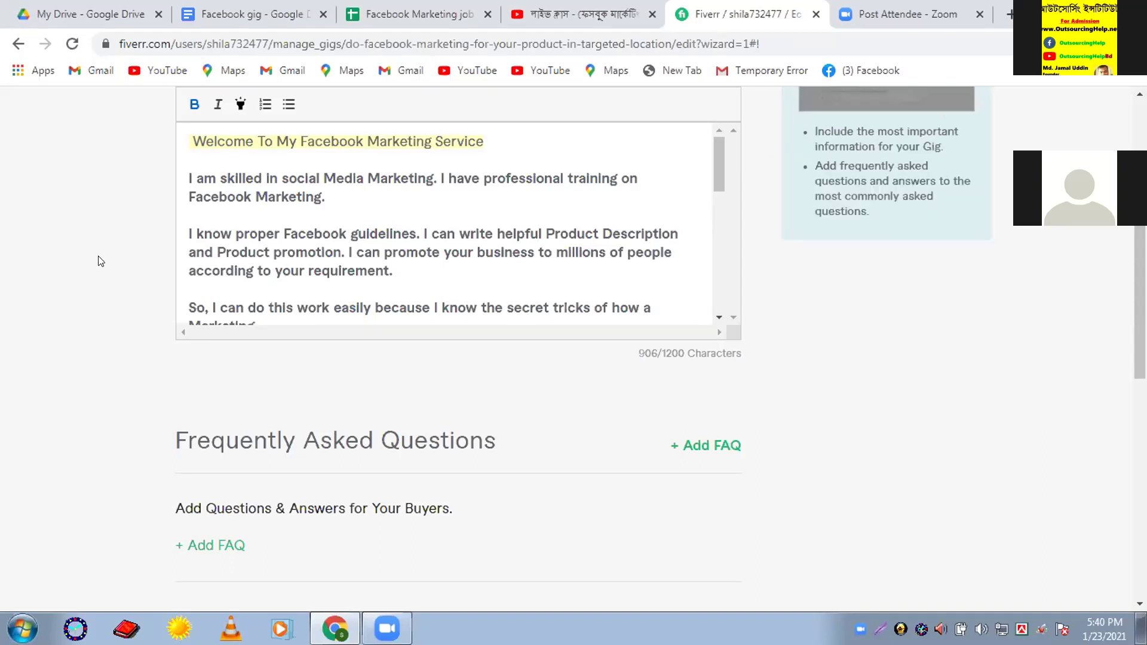
scroll(100, 262, down, 3)
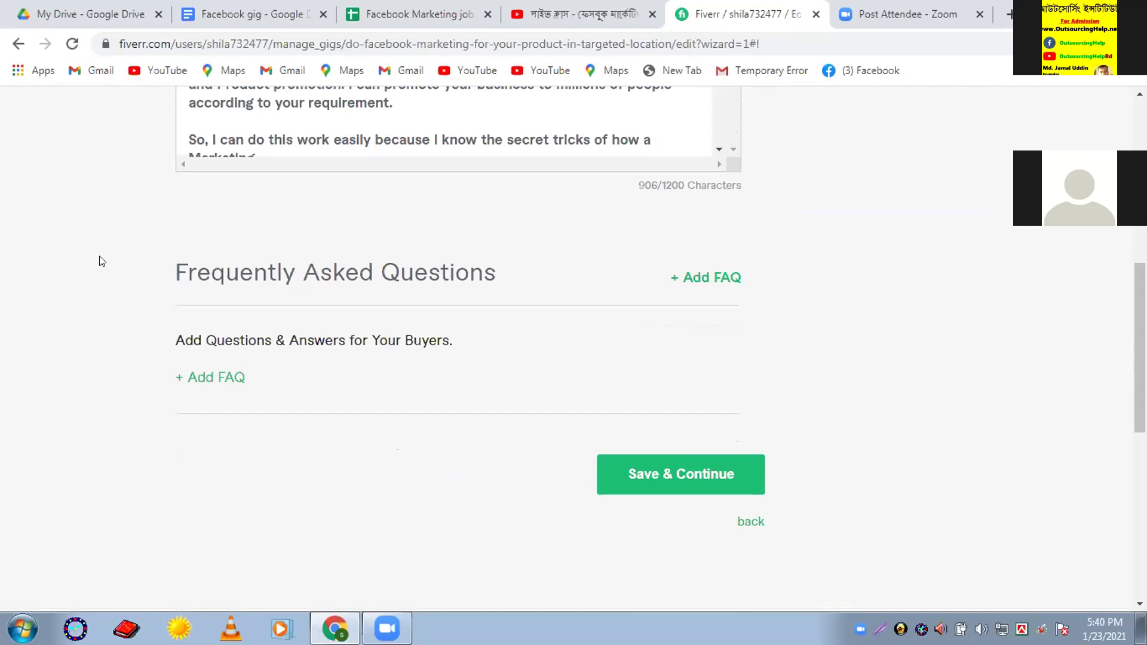
click(658, 476)
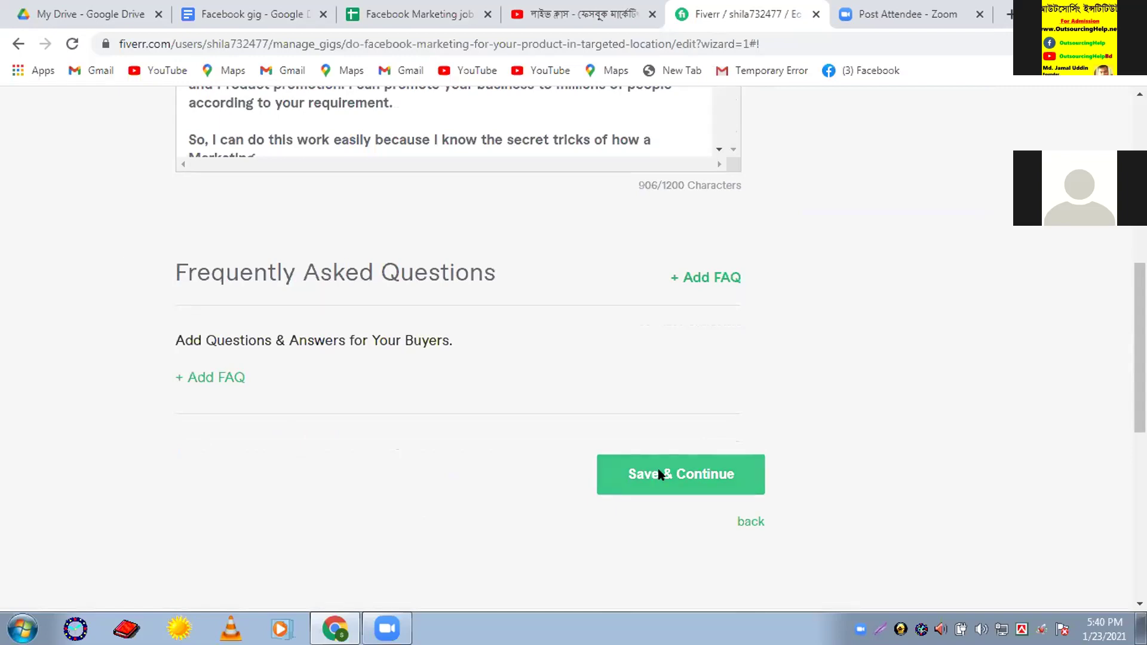
click(659, 475)
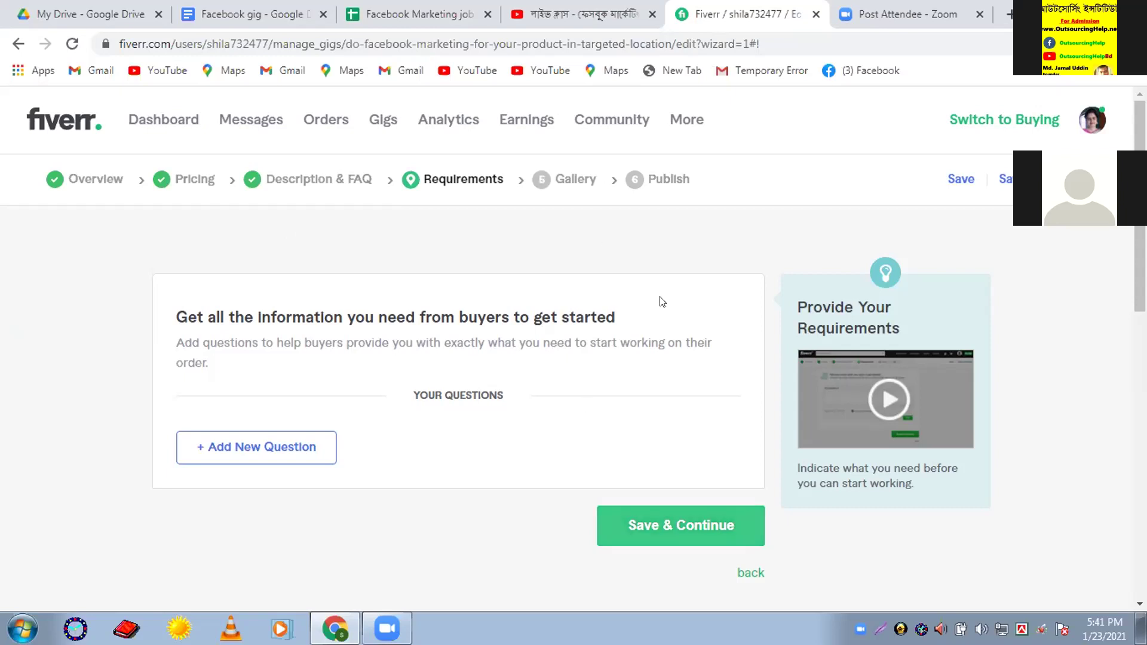
Try to save the buyer requirements and continue without adding a question
click(662, 529)
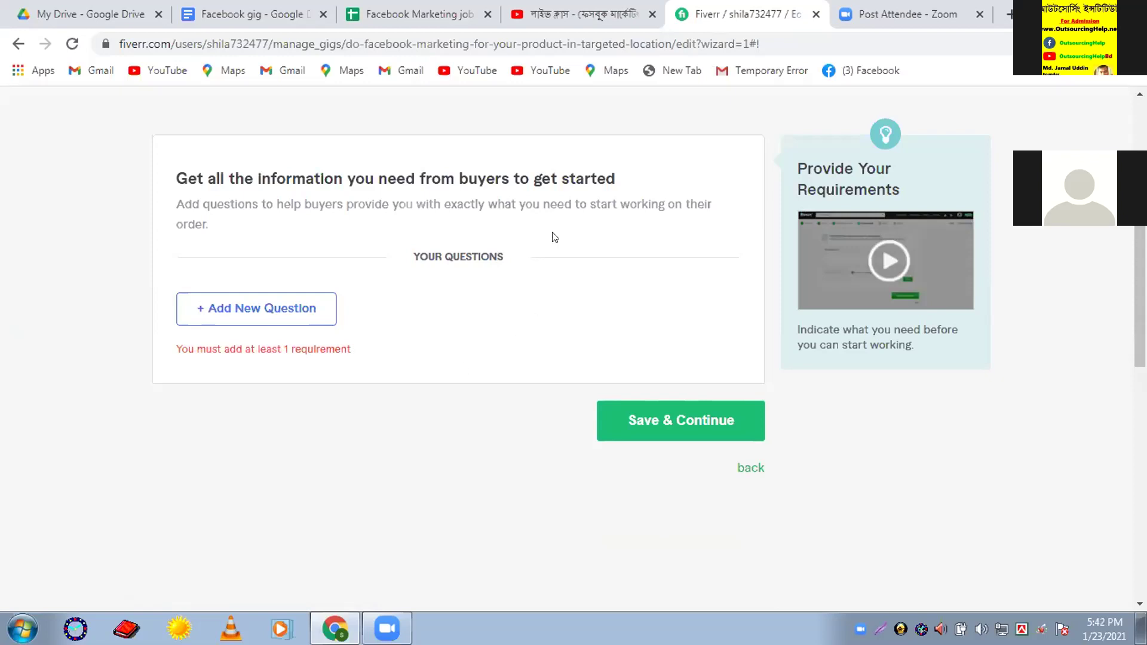
scroll(468, 373, up, 3)
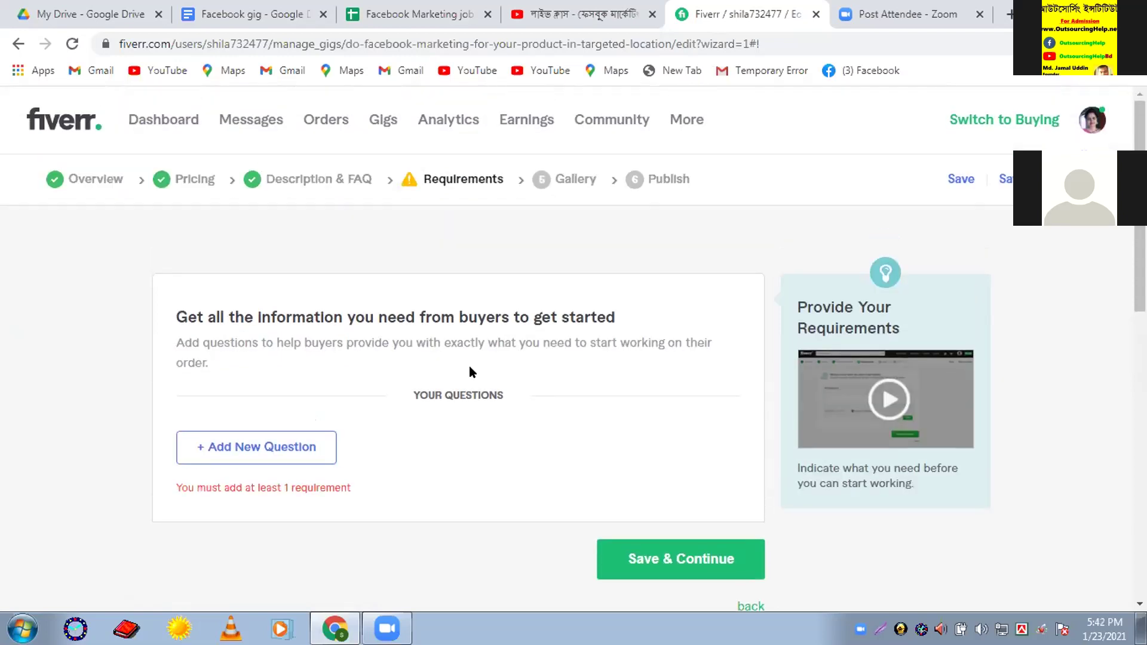